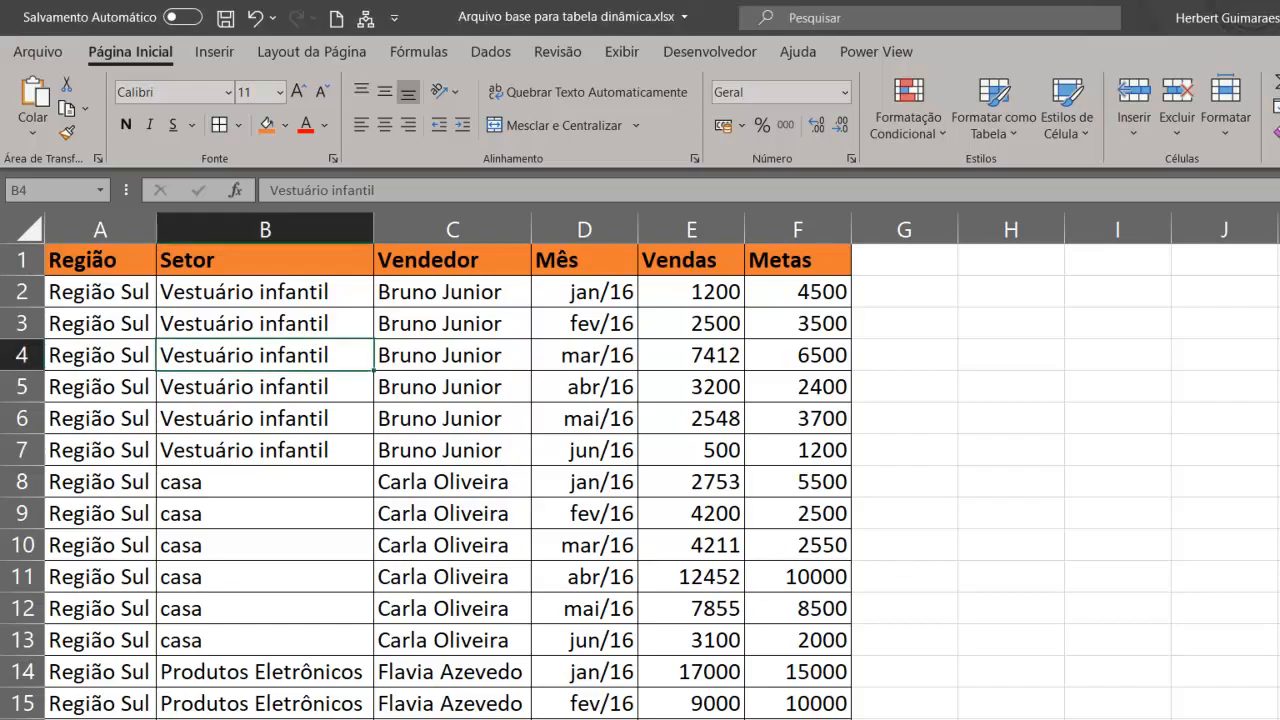
# Widen the Setor and Região columns so that their full entries fit
pyautogui.keyDown('ctrl'); pyautogui.scroll(-3, 640, 466); pyautogui.keyUp('ctrl')
pyautogui.keyDown('ctrl'); pyautogui.scroll(-5, 640, 466); pyautogui.keyUp('ctrl')
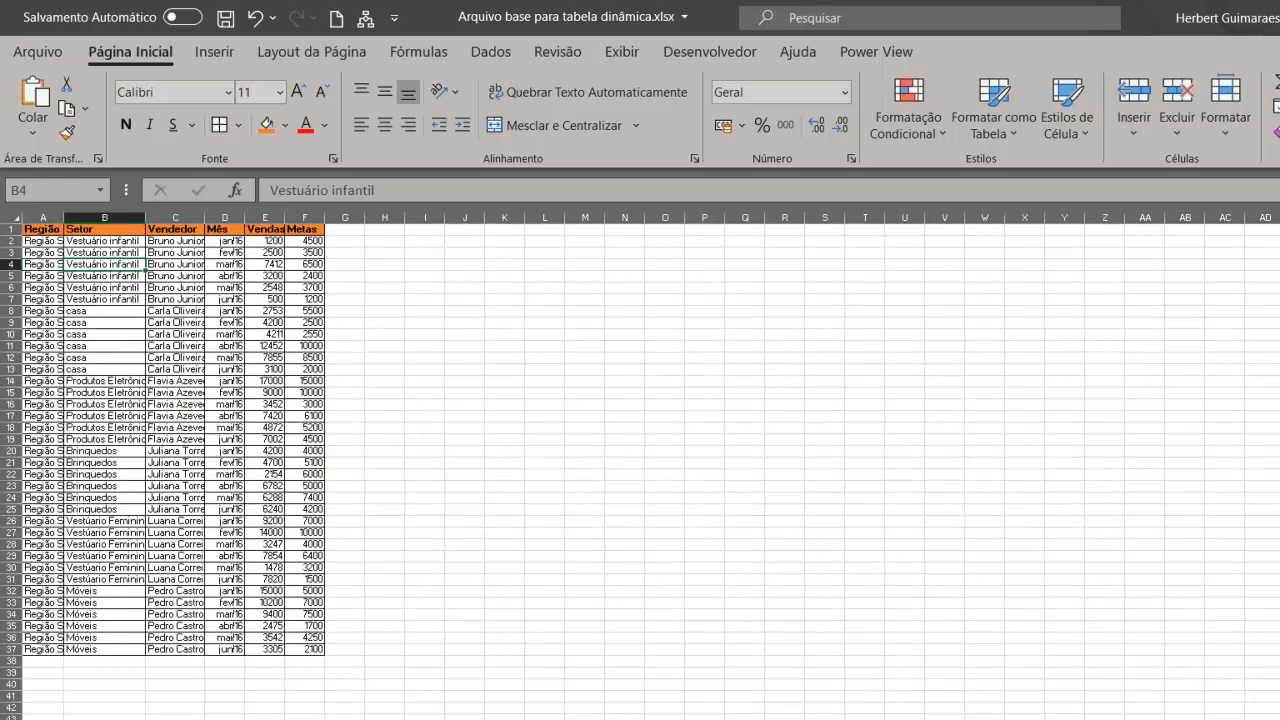
pyautogui.keyDown('ctrl'); pyautogui.scroll(5, 640, 466); pyautogui.keyUp('ctrl')
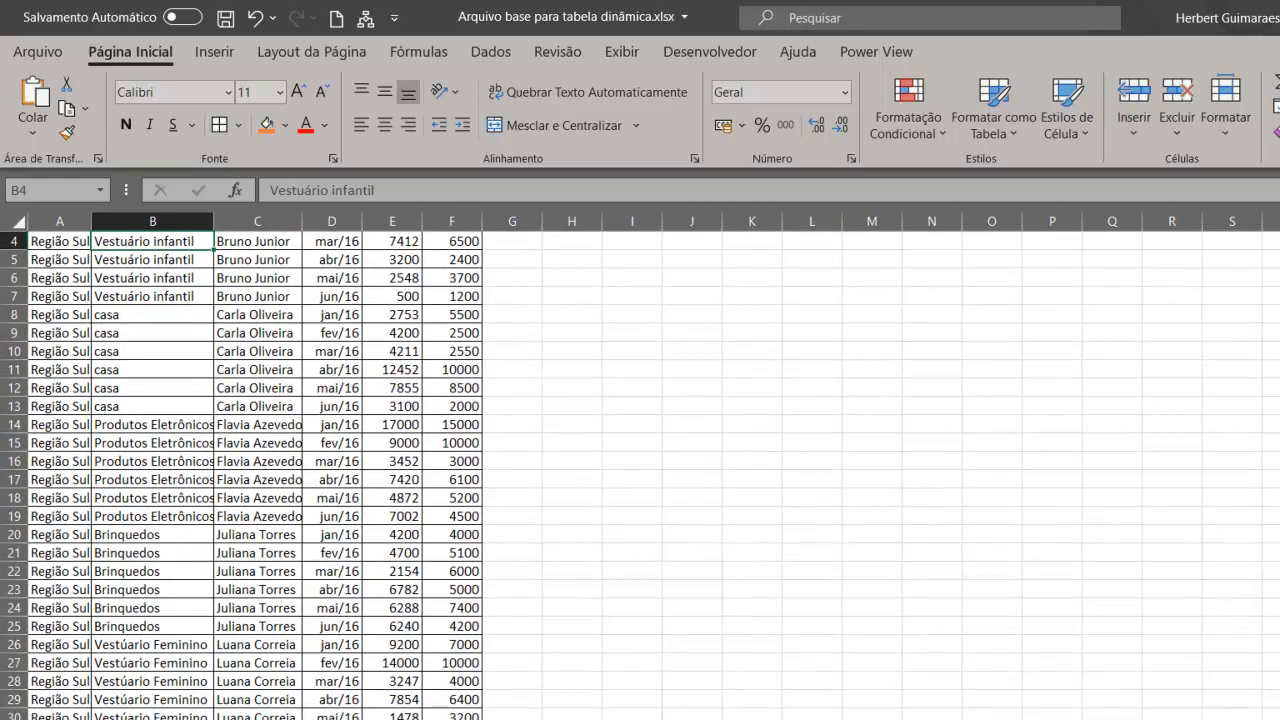
pyautogui.scroll(1, 640, 466)
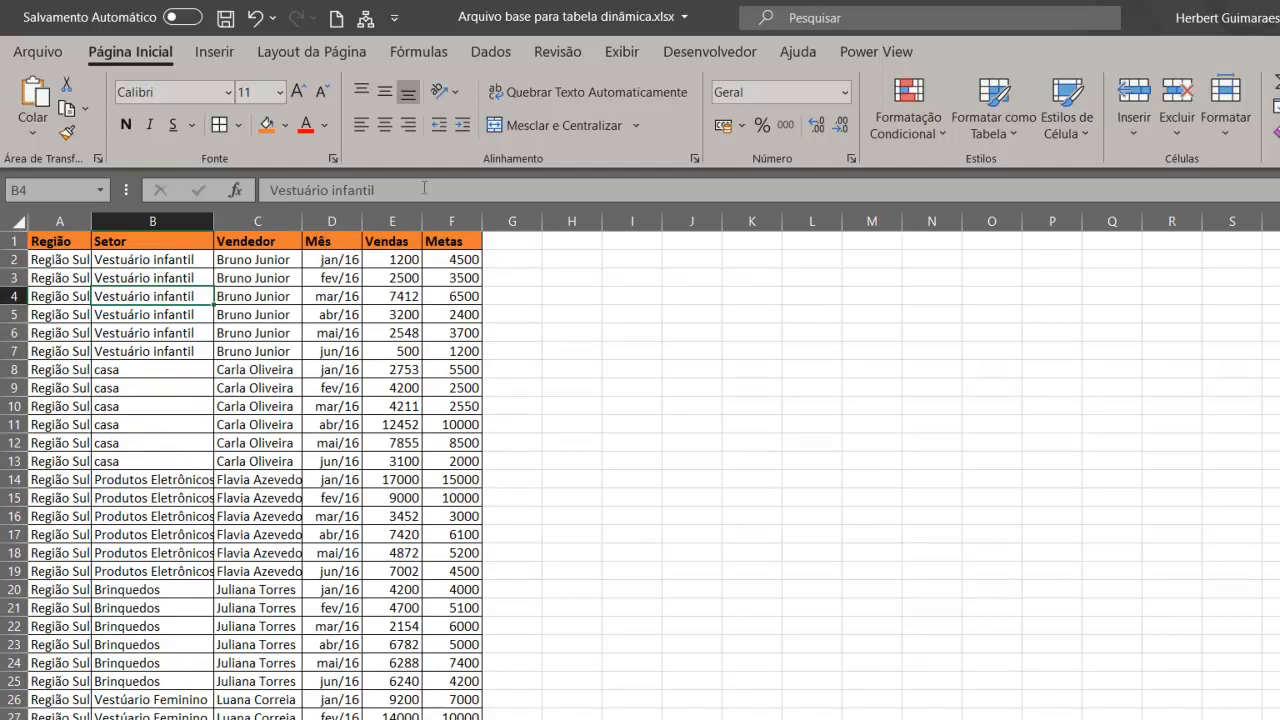
pyautogui.moveTo(213, 228); pyautogui.dragTo(240, 228)
pyautogui.moveTo(92, 224); pyautogui.dragTo(101, 222)
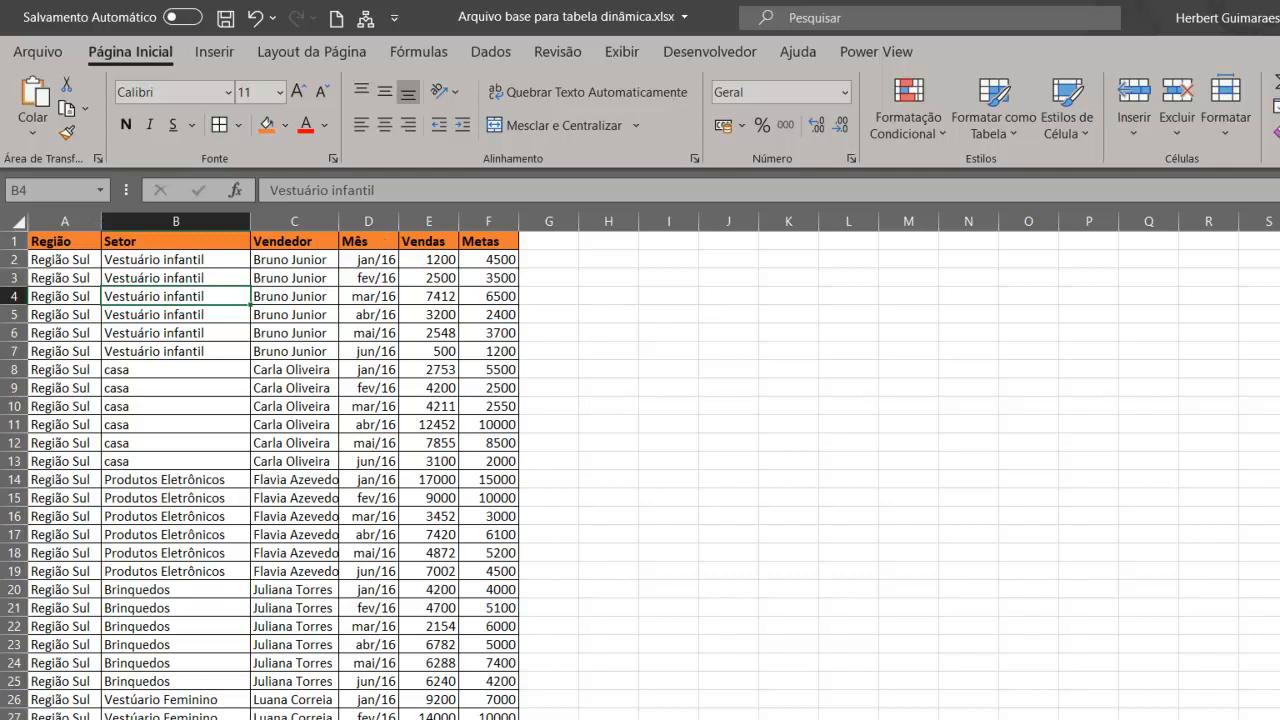
pyautogui.scroll(-2, 640, 470)
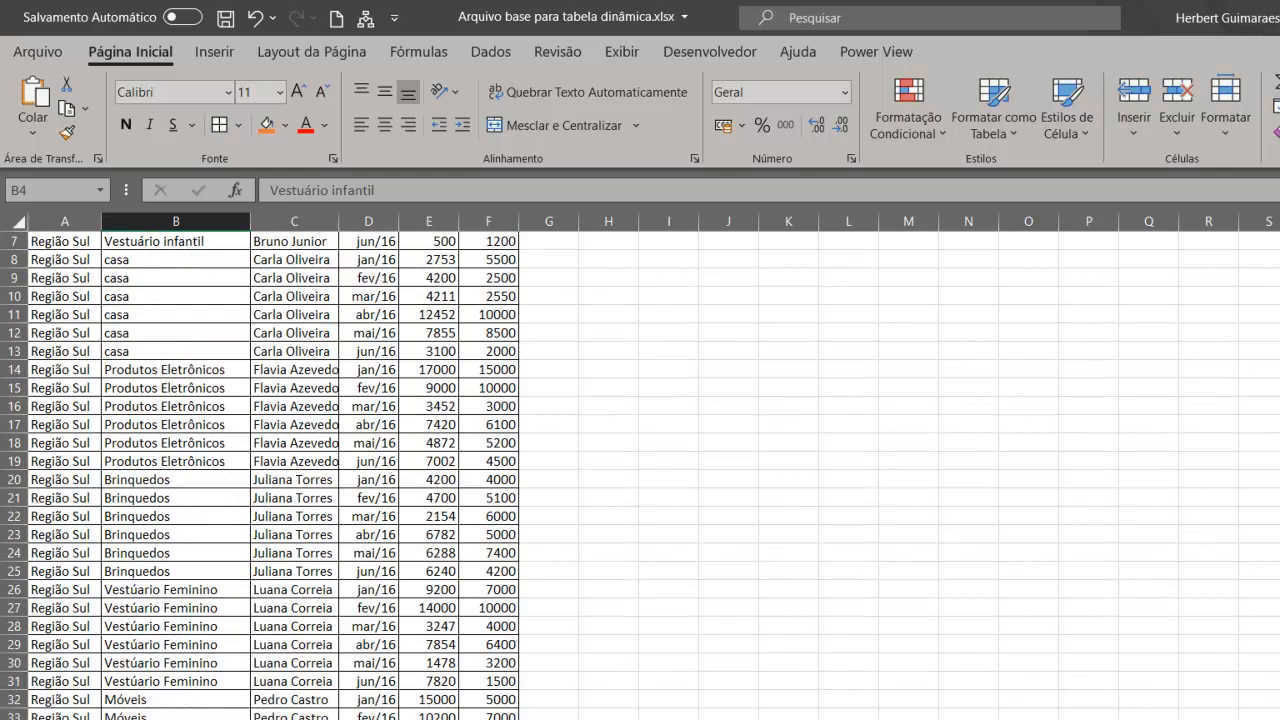
pyautogui.scroll(2, 640, 475)
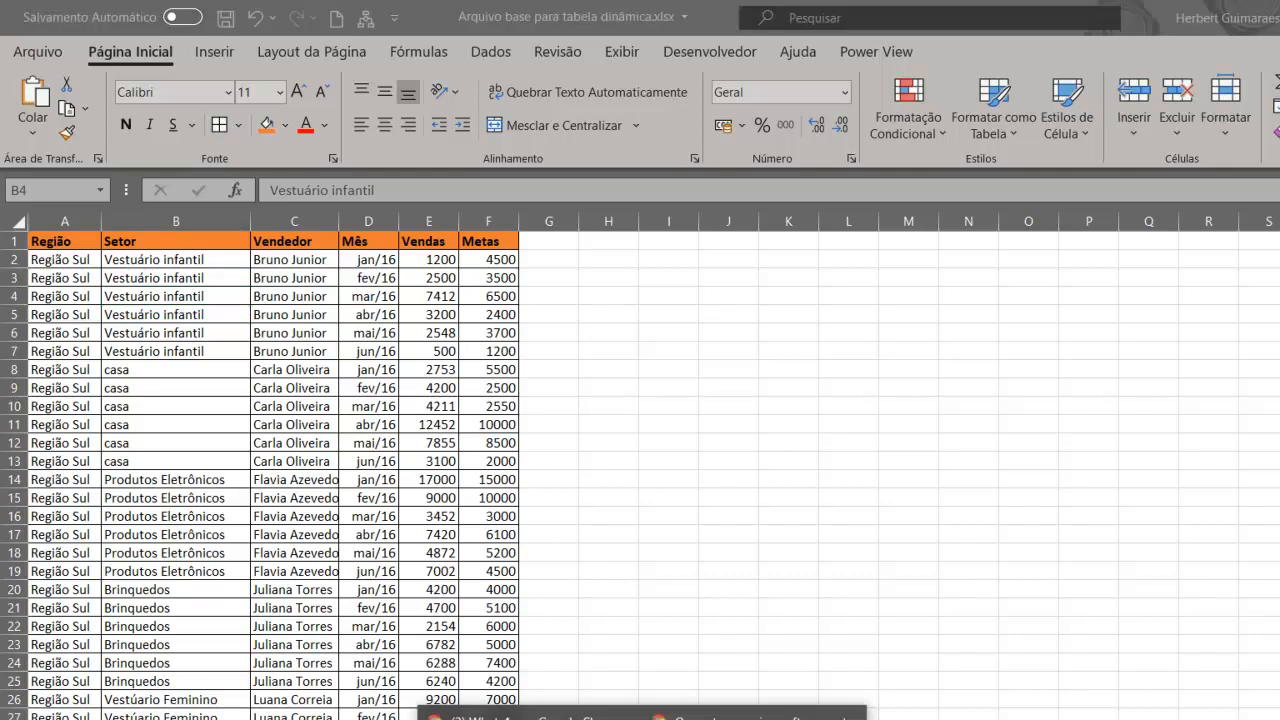
# Switch to the Microsoft Teams meeting in Chrome, stop sharing the screen and turn on the camera
pyautogui.click(529, 714)
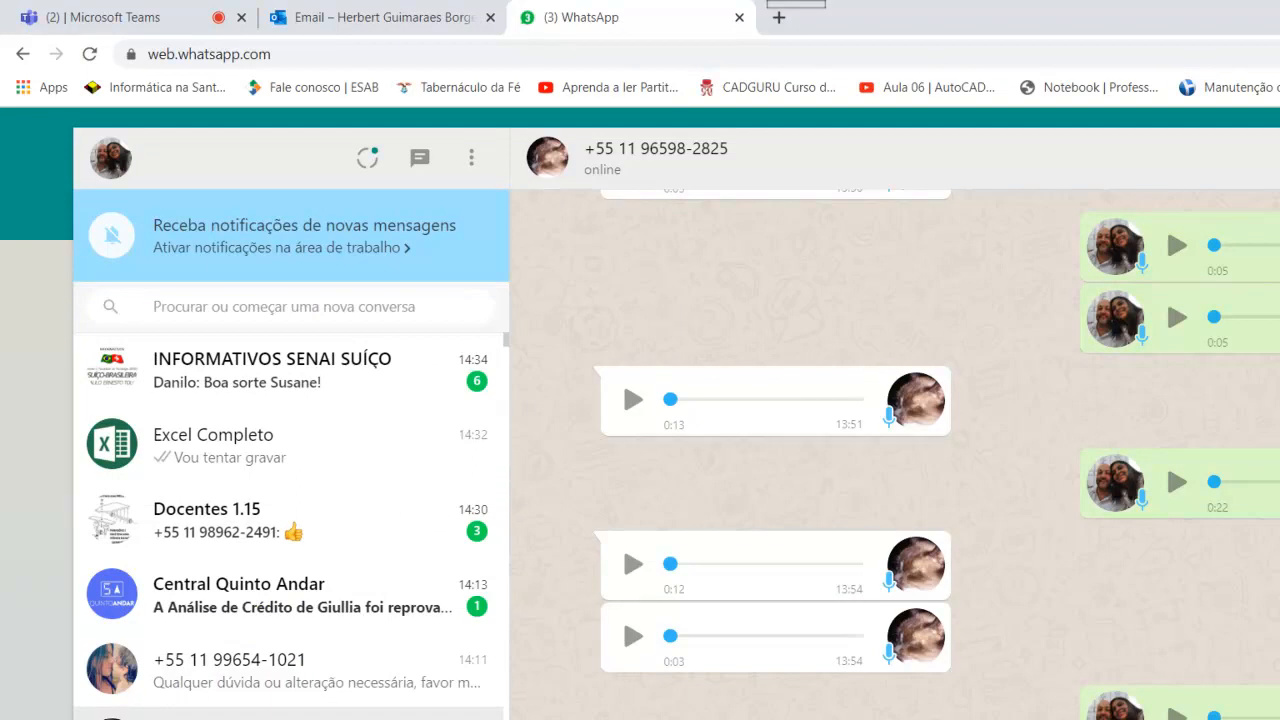
pyautogui.click(157, 14)
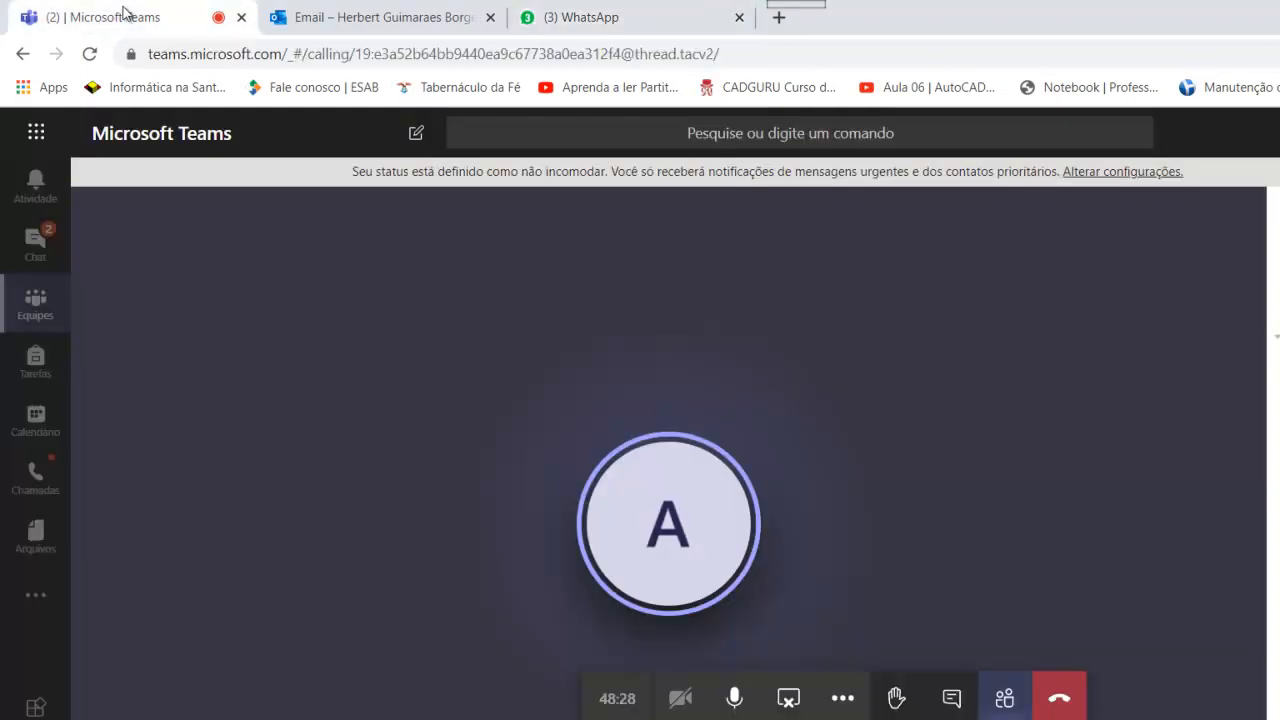
pyautogui.click(789, 699)
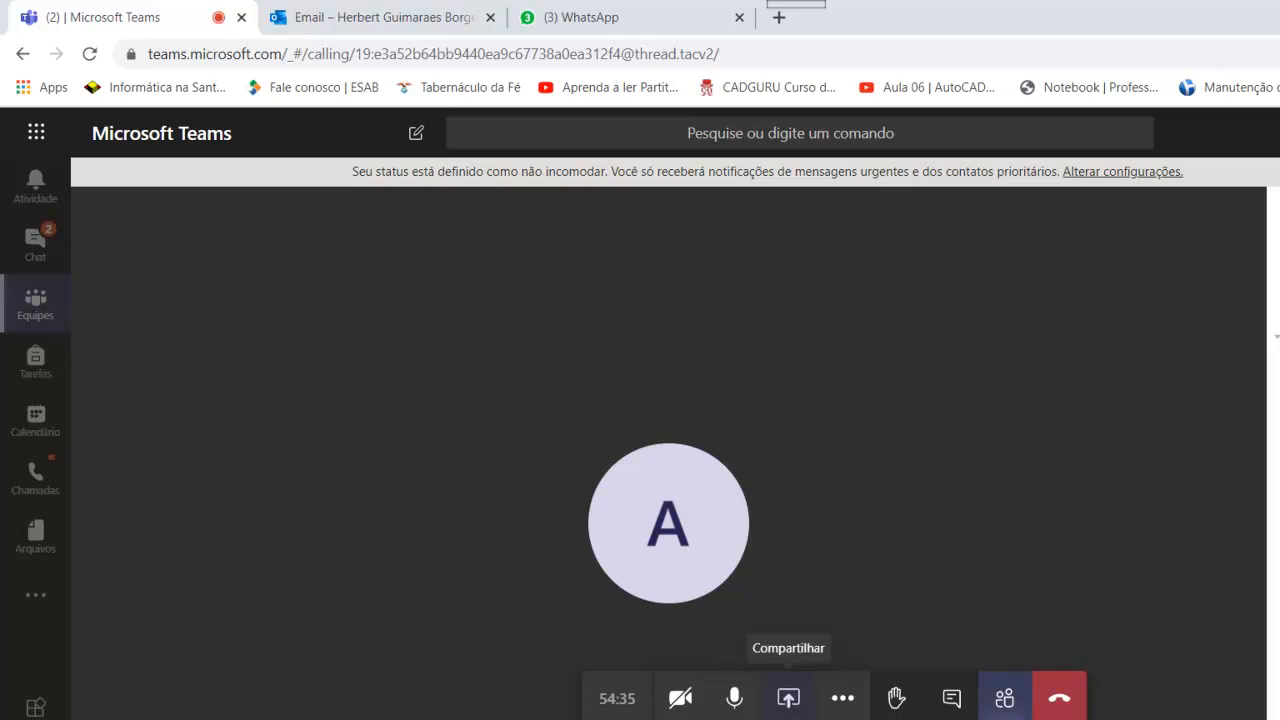
pyautogui.click(680, 700)
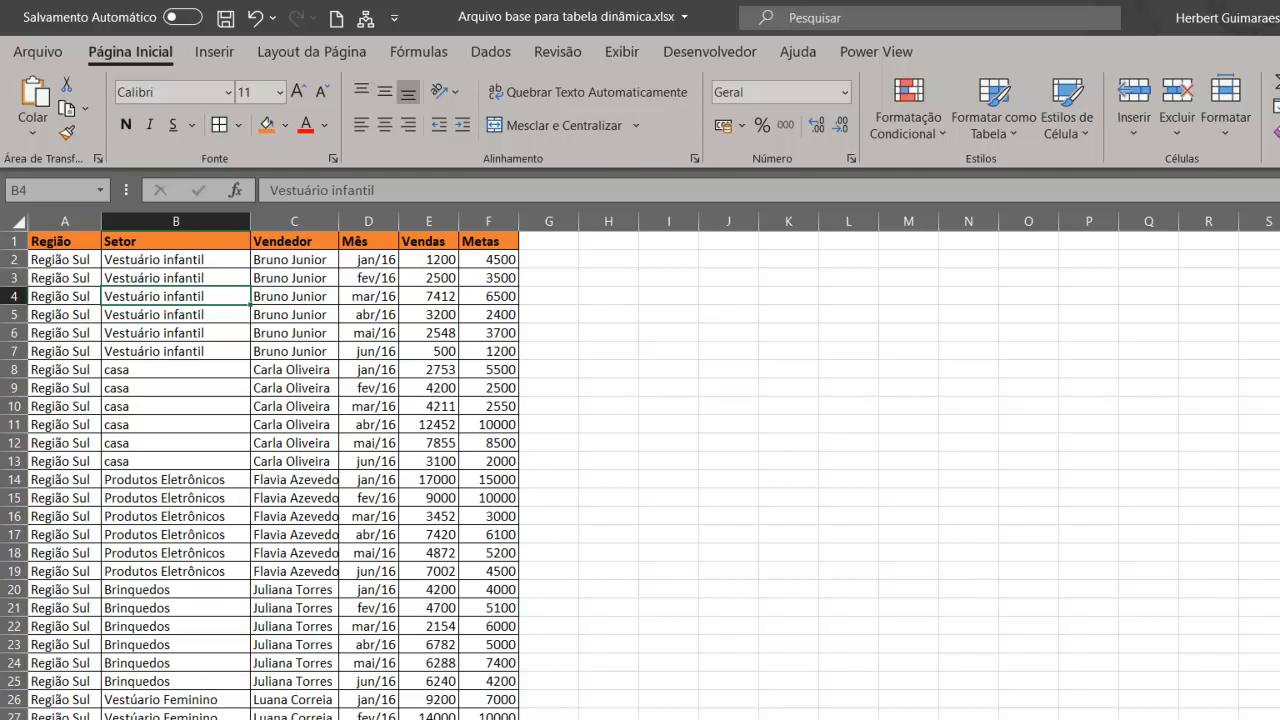
# Share the application window of the workbook Arquivo base para tabela dinâmica in the Teams meeting
pyautogui.hotkey('alt', 'Tab')
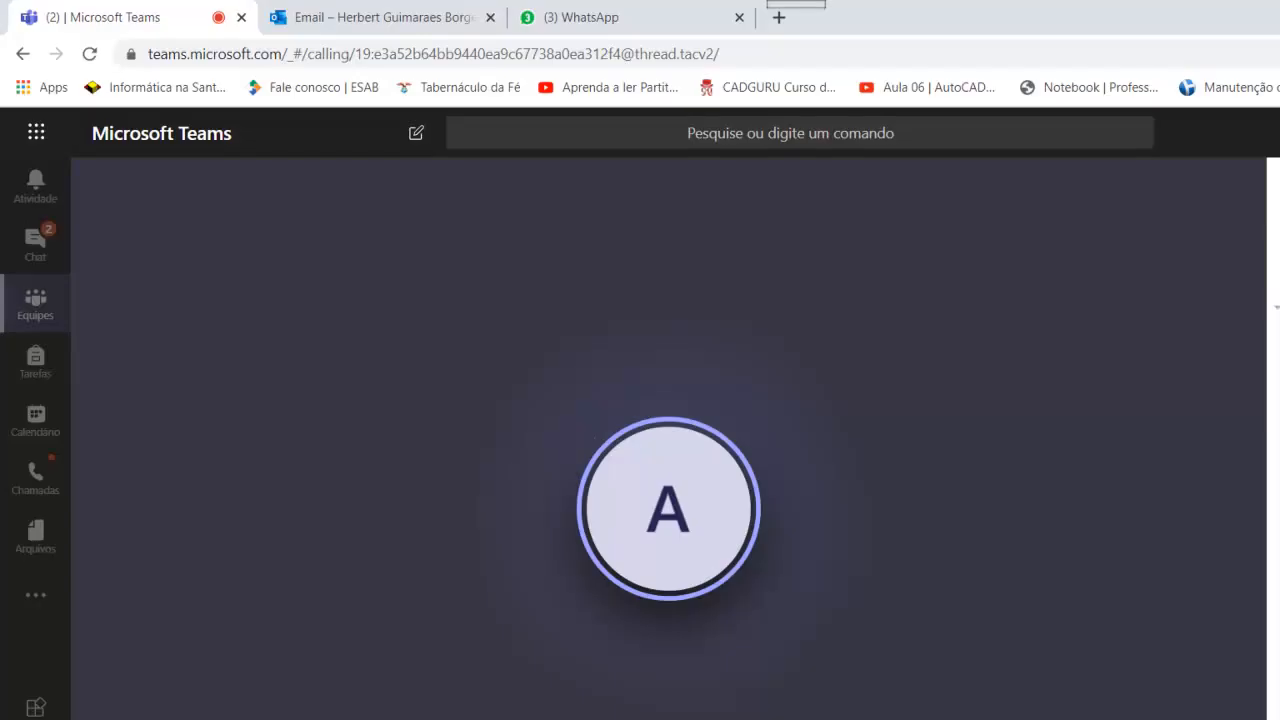
pyautogui.click(792, 703)
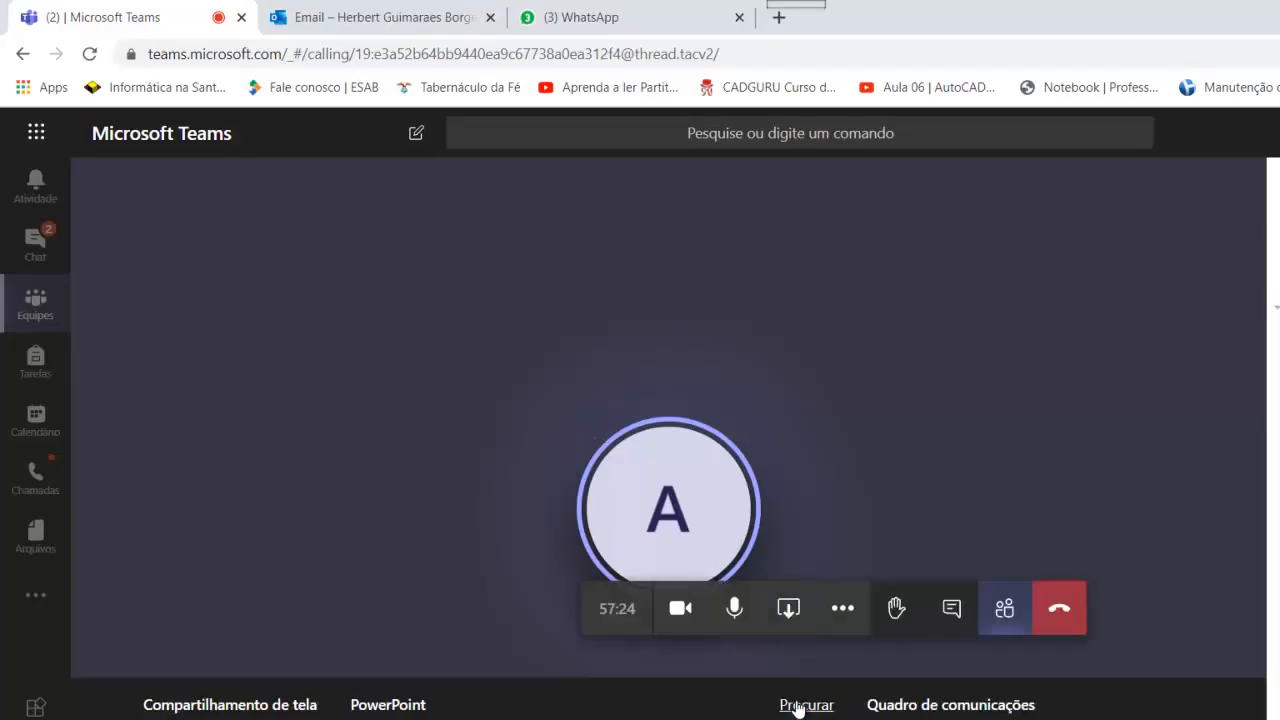
pyautogui.click(230, 704)
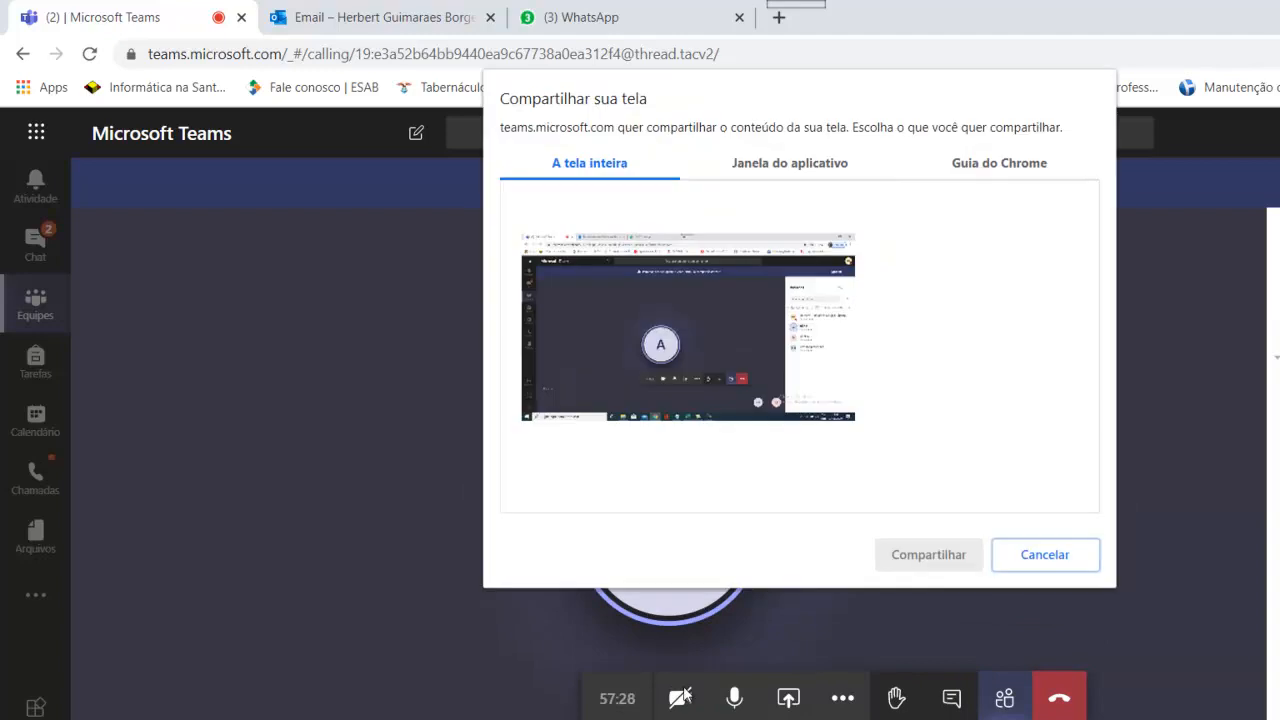
pyautogui.click(814, 163)
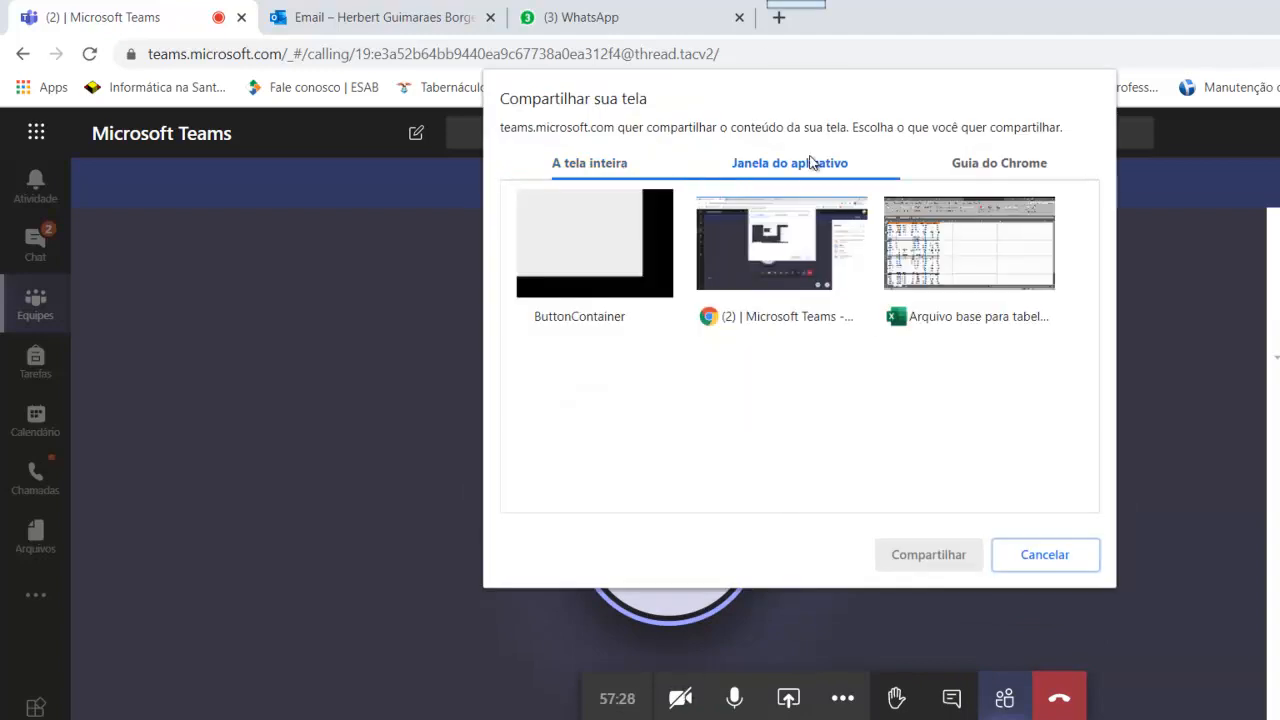
pyautogui.click(955, 256)
pyautogui.click(944, 566)
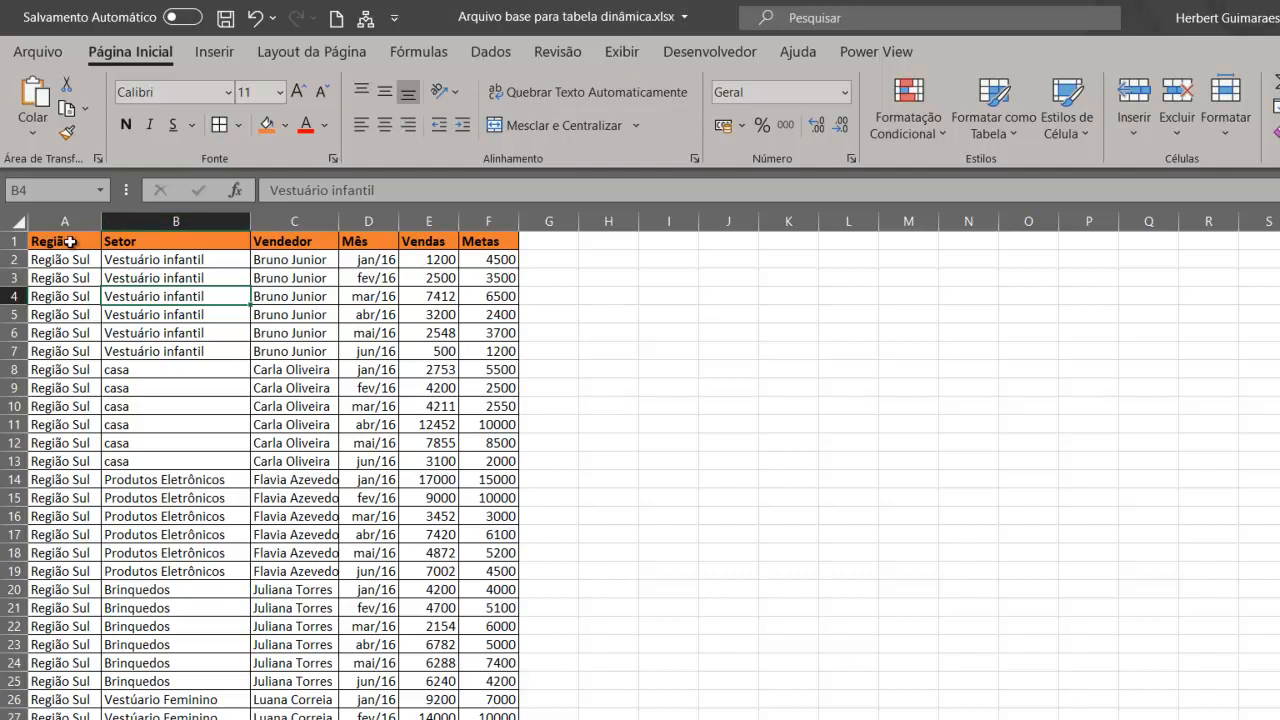
pyautogui.moveTo(70, 242)
pyautogui.mouseDown()
pyautogui.moveTo(423, 371)
pyautogui.moveTo(476, 498)
pyautogui.moveTo(490, 715)
pyautogui.moveTo(490, 645)
pyautogui.mouseUp()
pyautogui.click(700, 475)
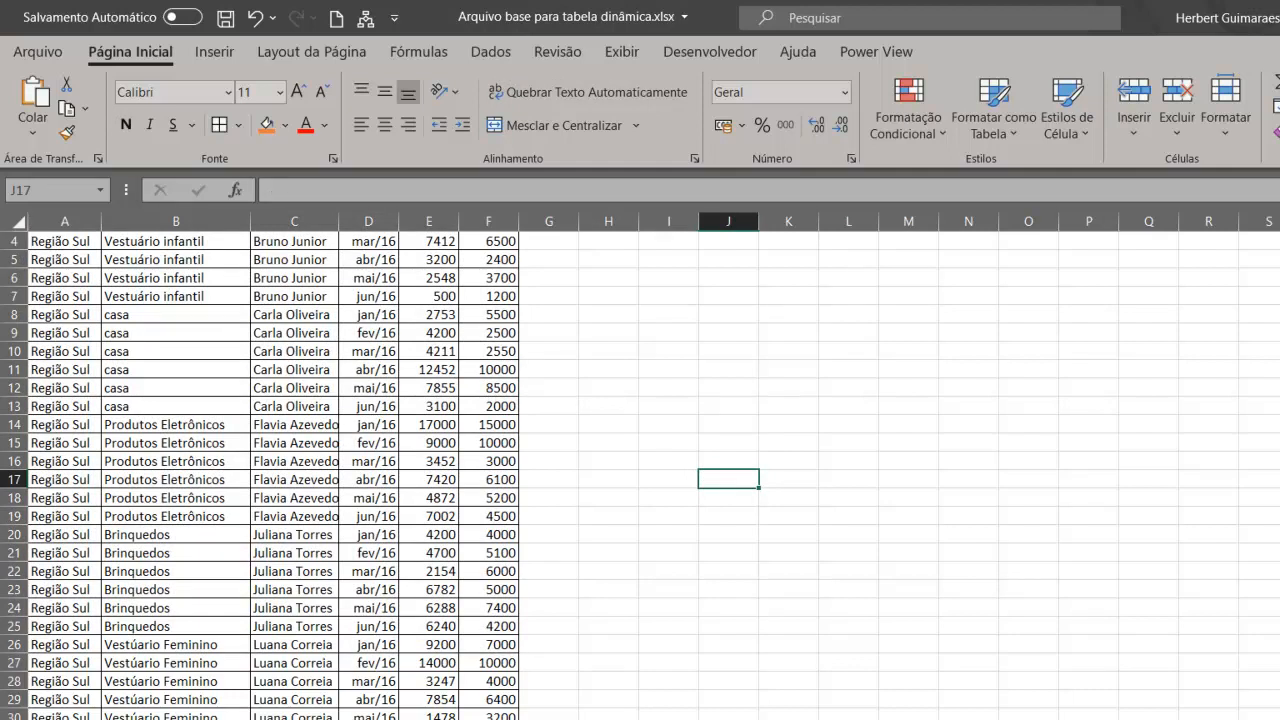
pyautogui.click(1279, 16)
pyautogui.click(1279, 16)
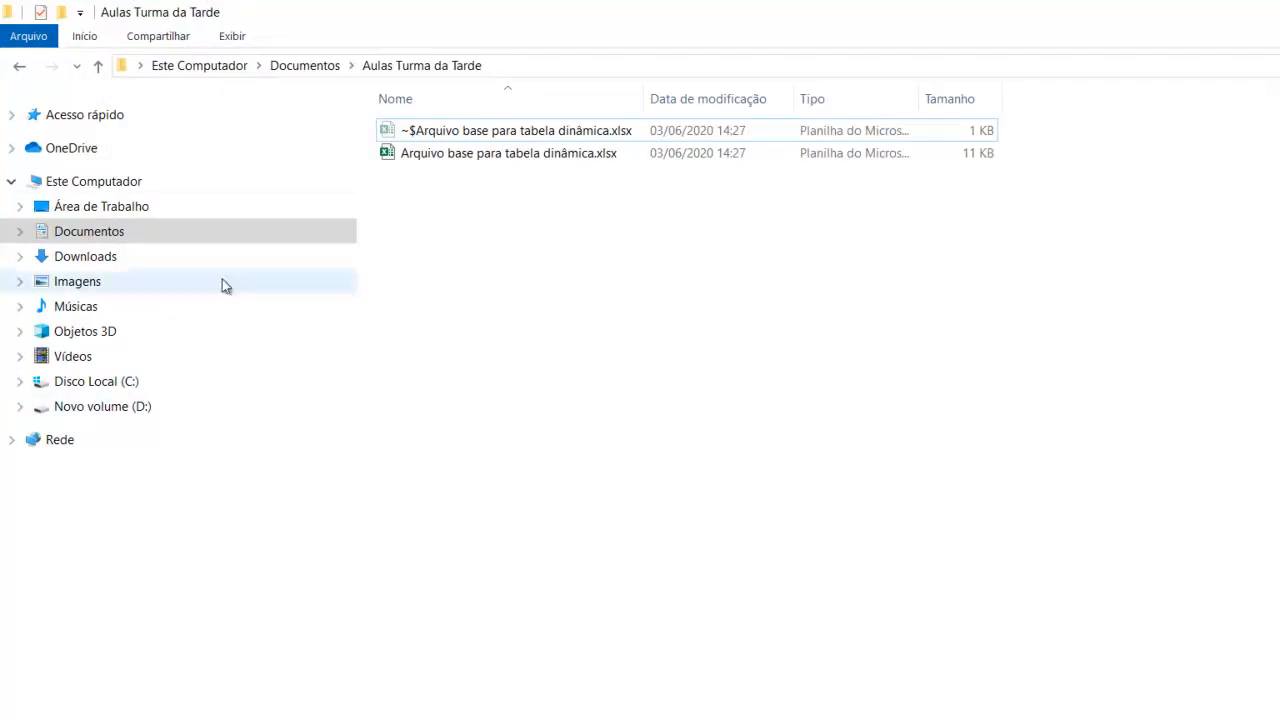
pyautogui.click(108, 259)
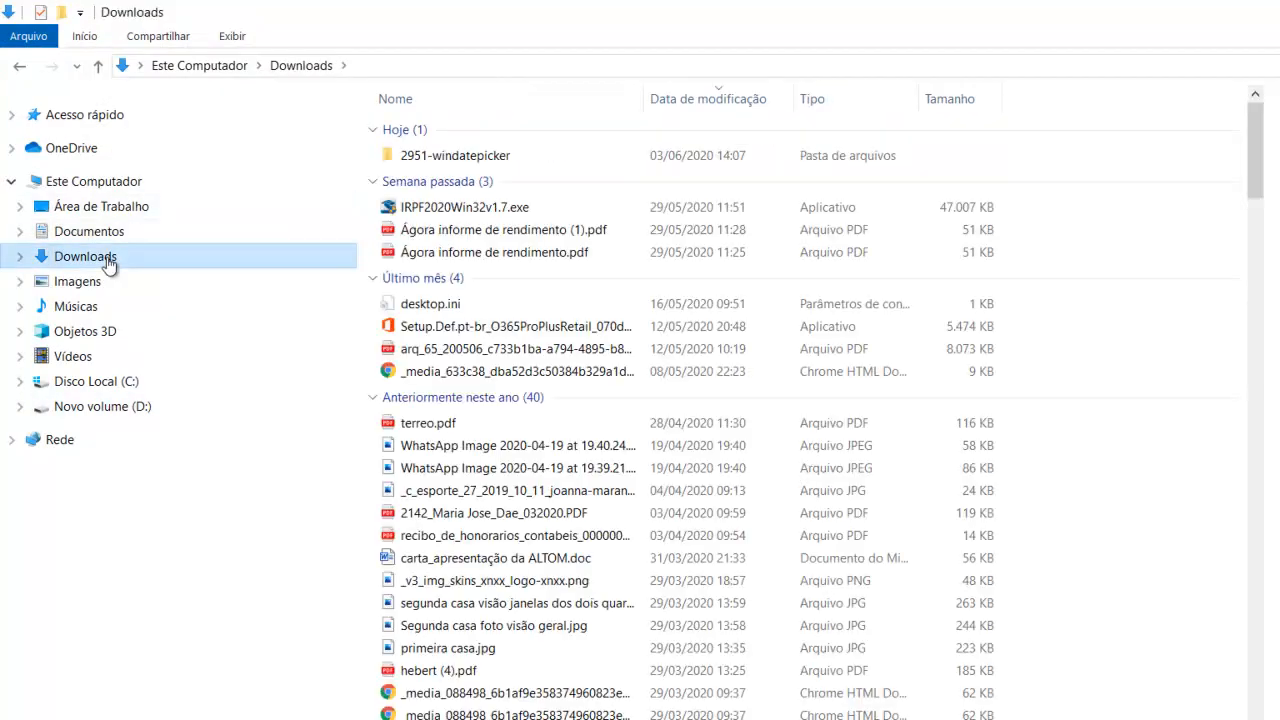
pyautogui.click(512, 258)
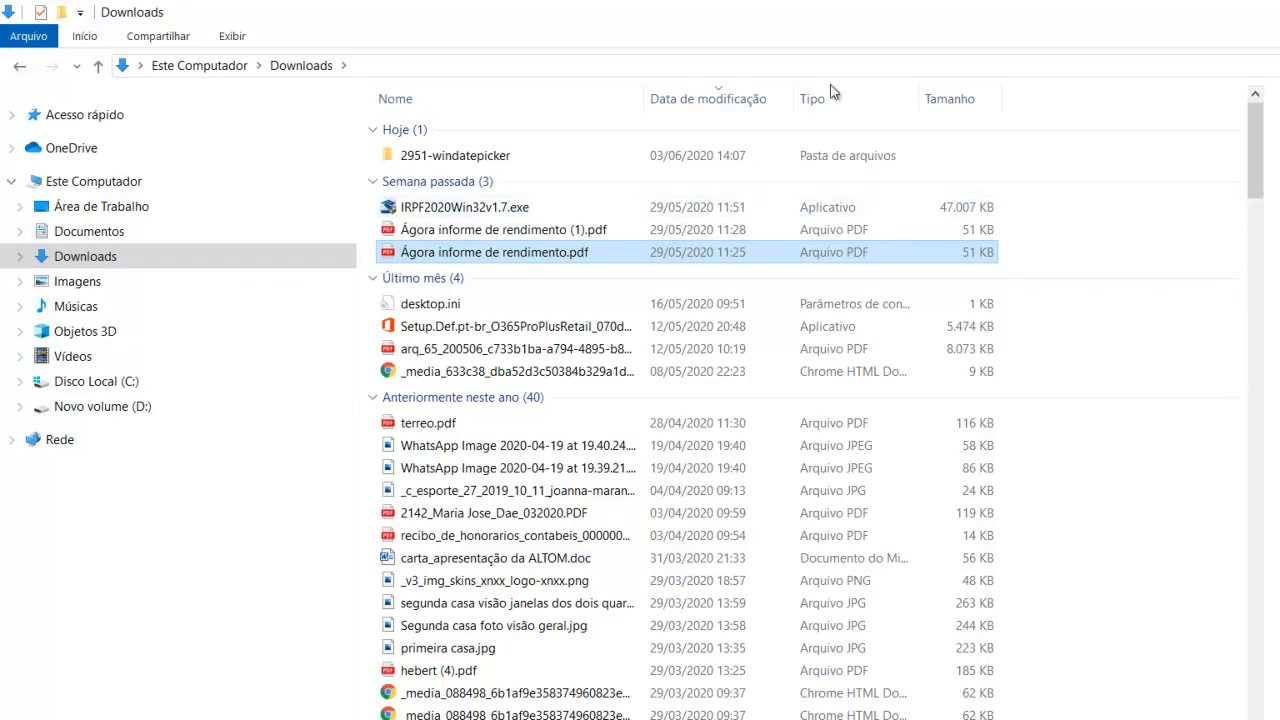
pyautogui.press('super+d')
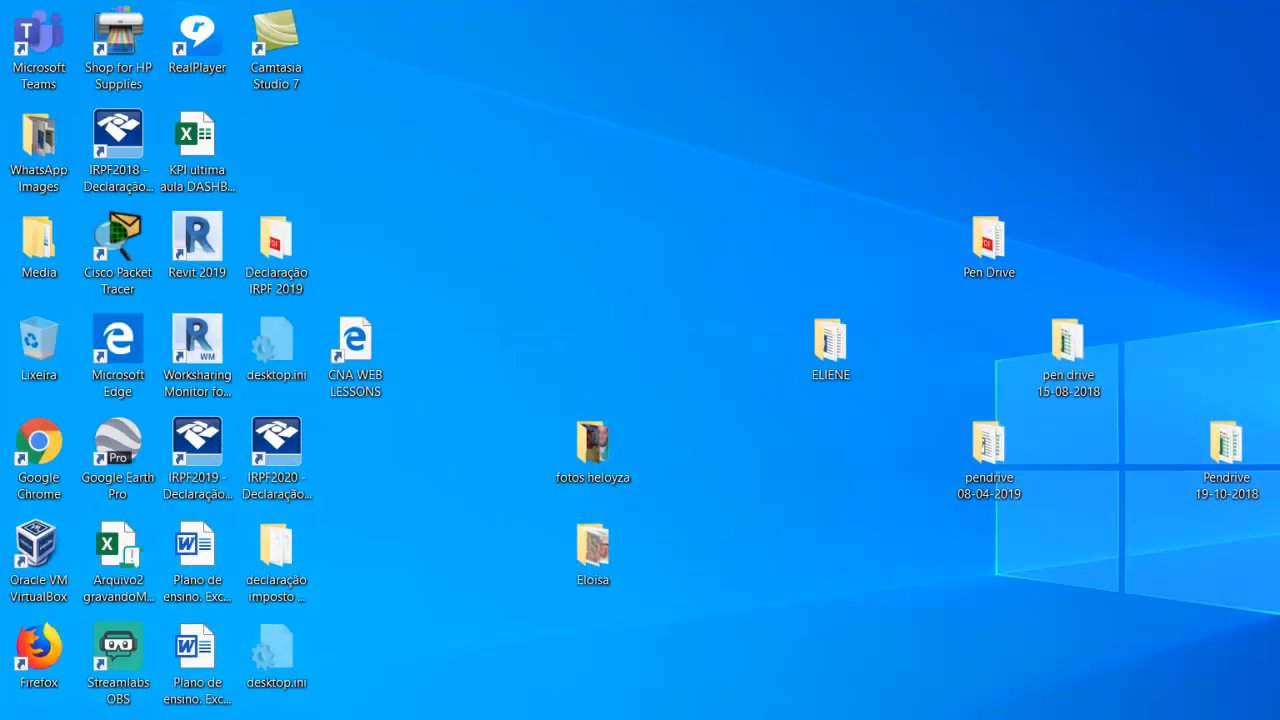
pyautogui.moveTo(796, 719)
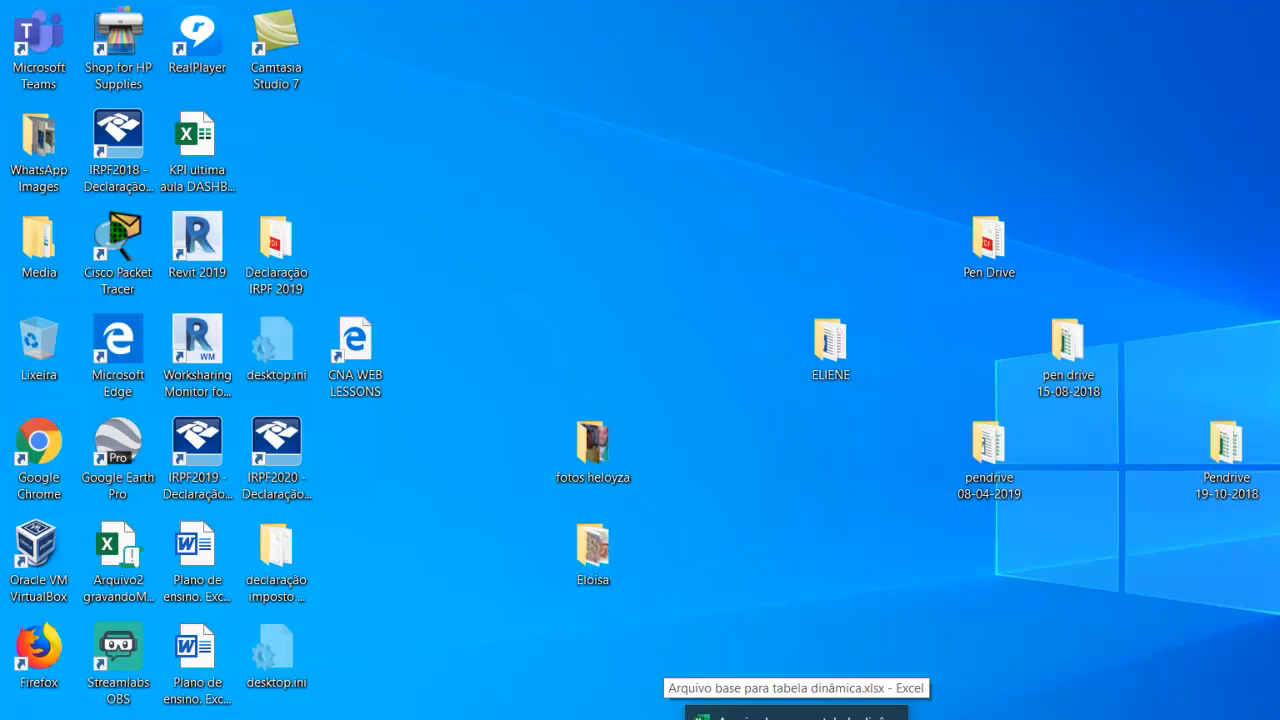
pyautogui.click(796, 712)
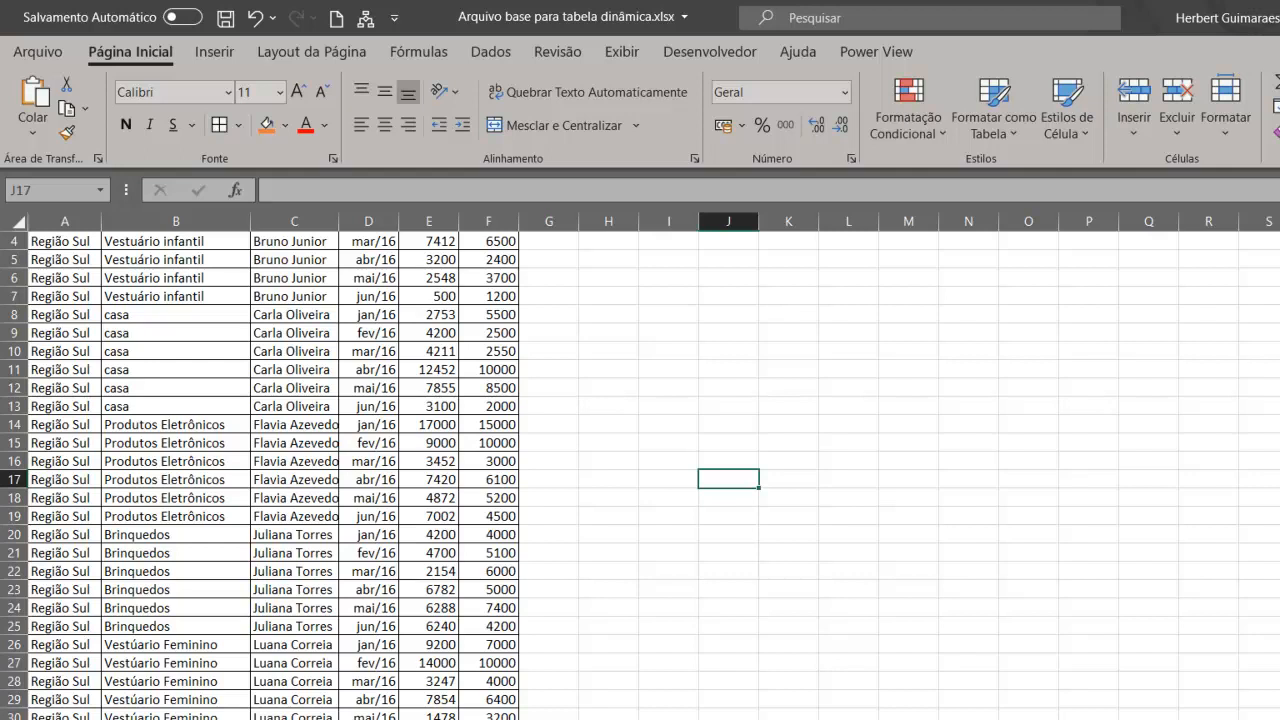
pyautogui.scroll(1, 640, 470)
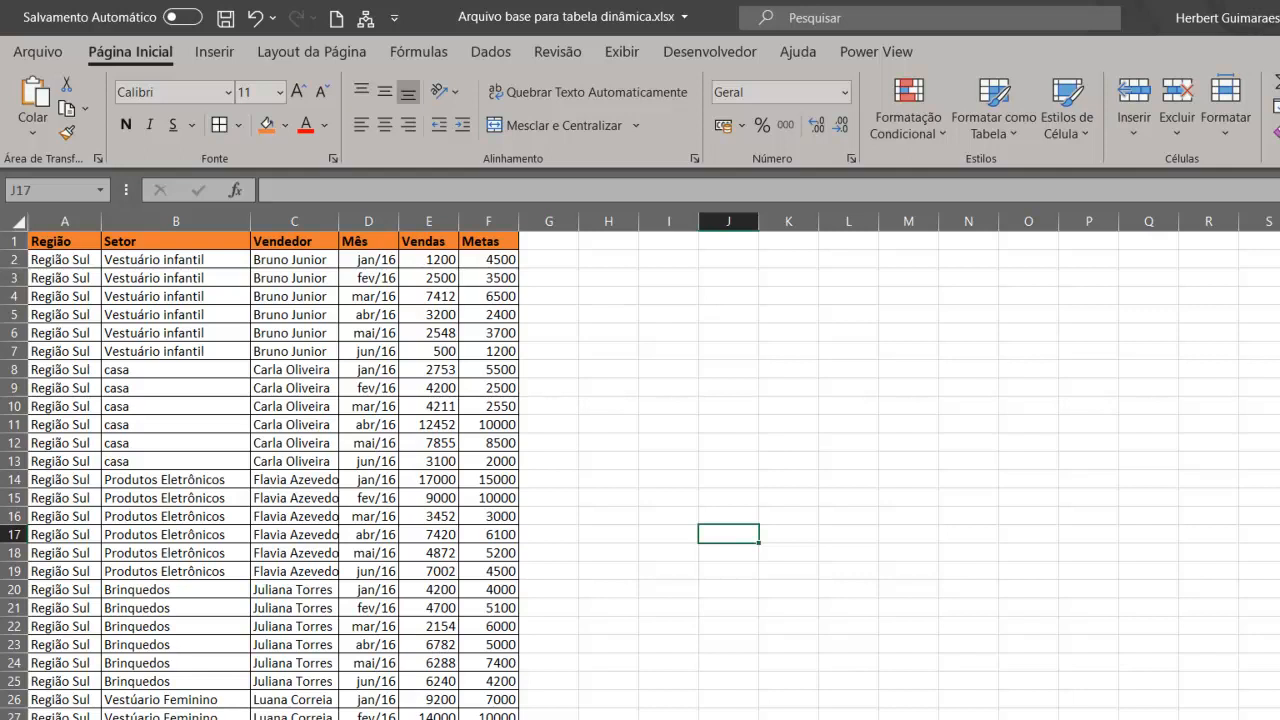
# Select cell C10 in the Vendedor column of the data table
pyautogui.click(90, 241)
pyautogui.moveTo(90, 241)
pyautogui.mouseDown()
pyautogui.moveTo(377, 324)
pyautogui.moveTo(488, 482)
pyautogui.mouseUp()
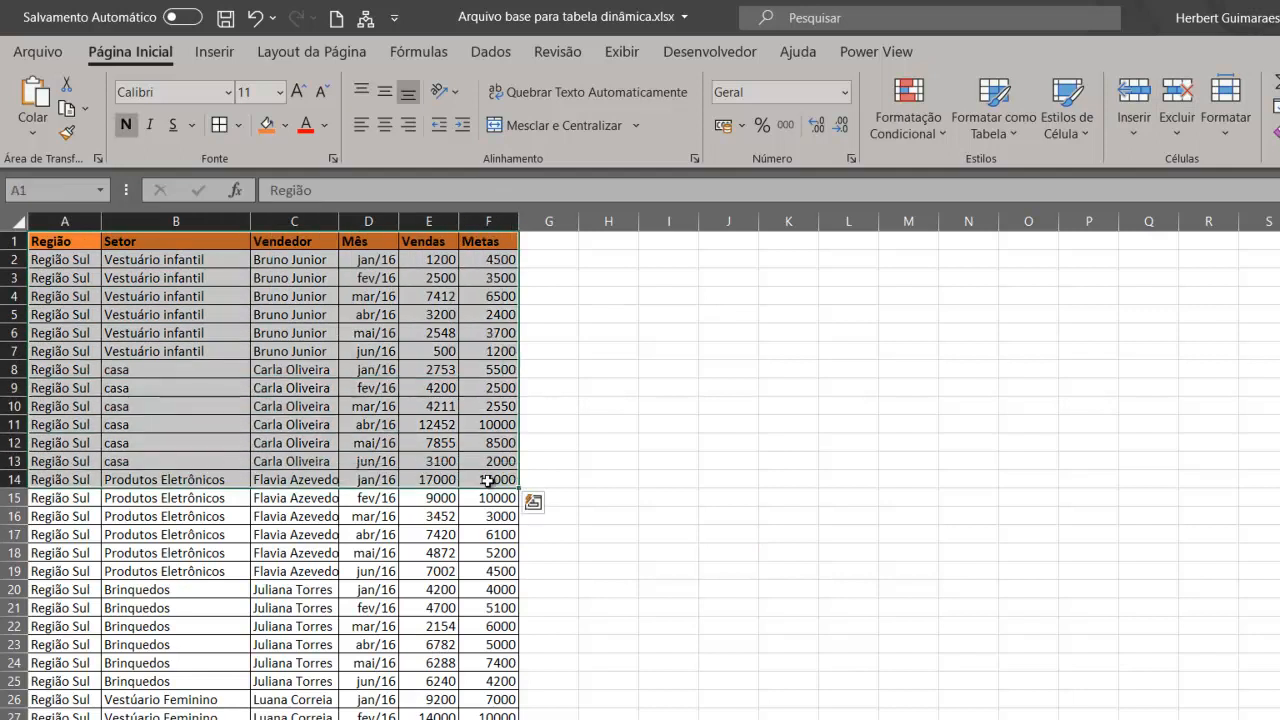
pyautogui.click(300, 419)
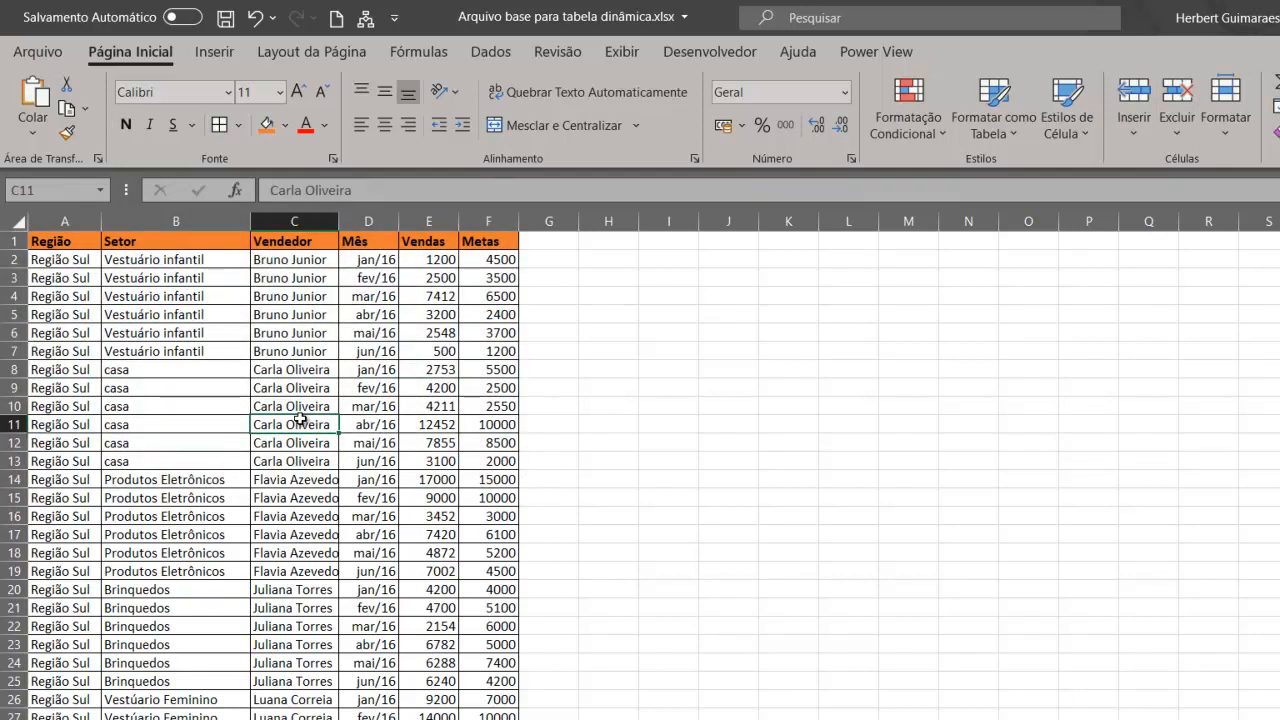
pyautogui.click(300, 403)
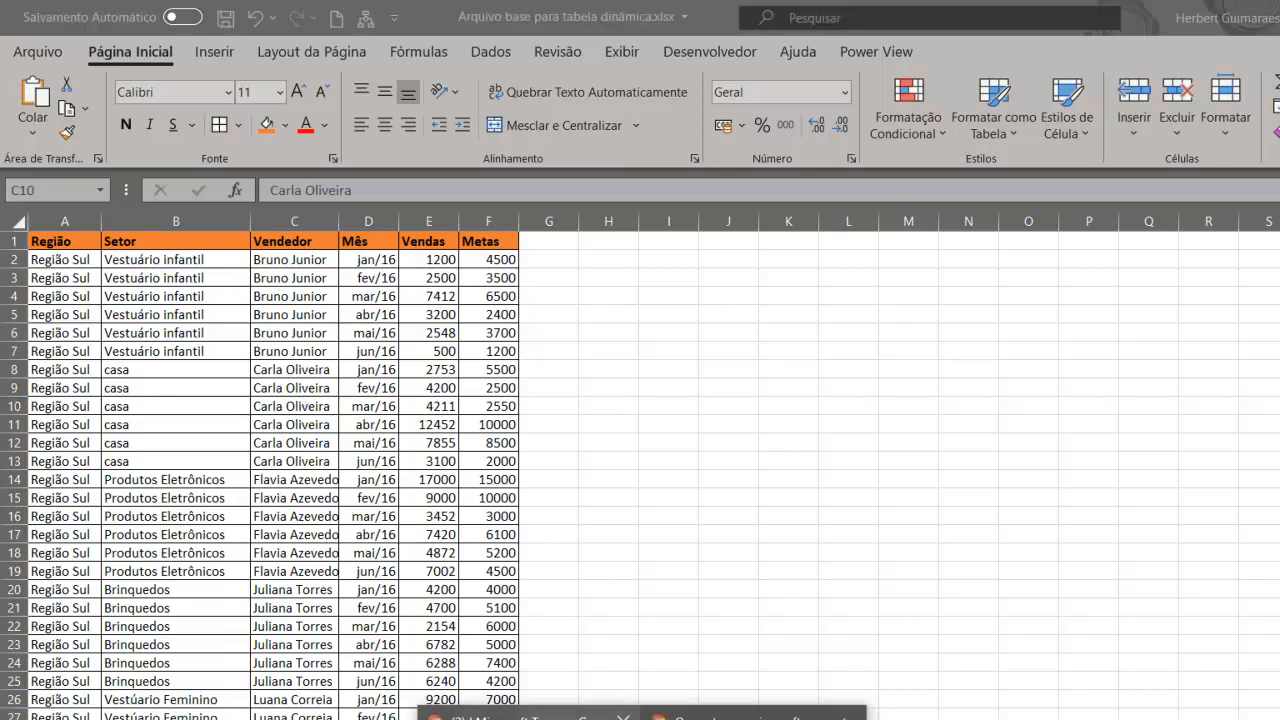
pyautogui.click(529, 713)
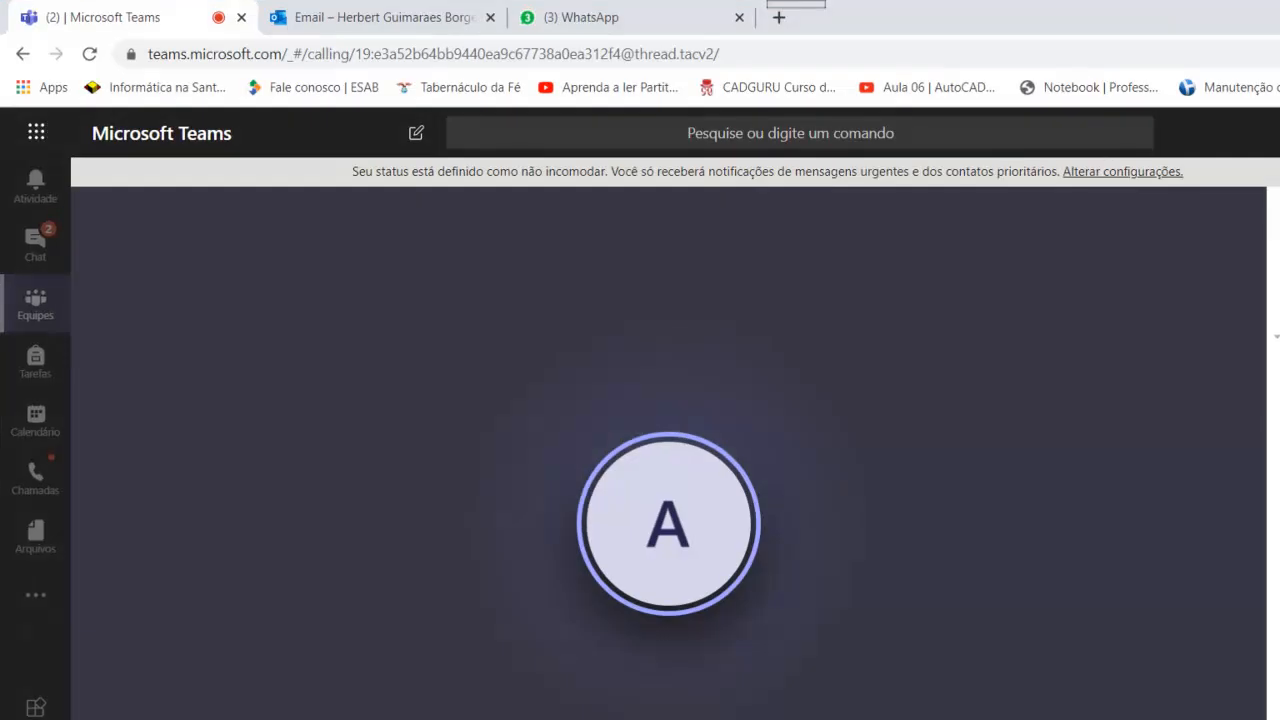
pyautogui.hotkey('alt', 'Tab')
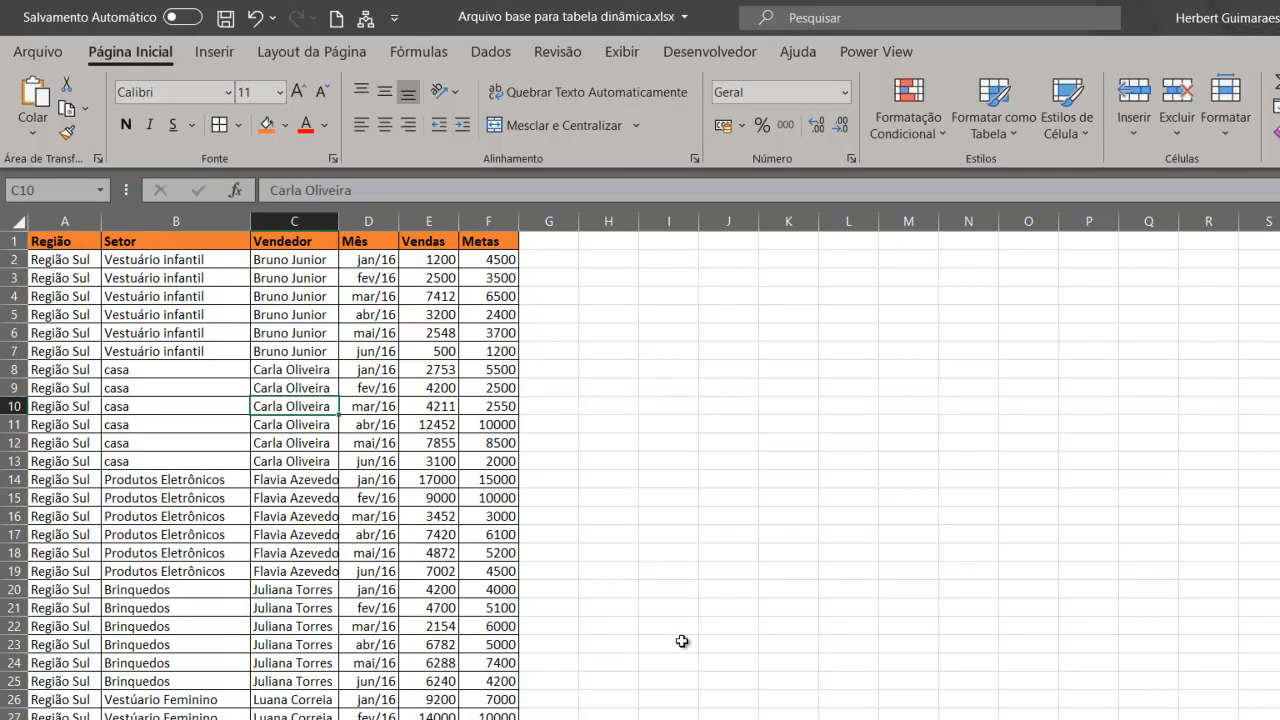
# Create a pivot table from the range Planilha1!$A$1:$F$37 on a new worksheet
pyautogui.click(225, 57)
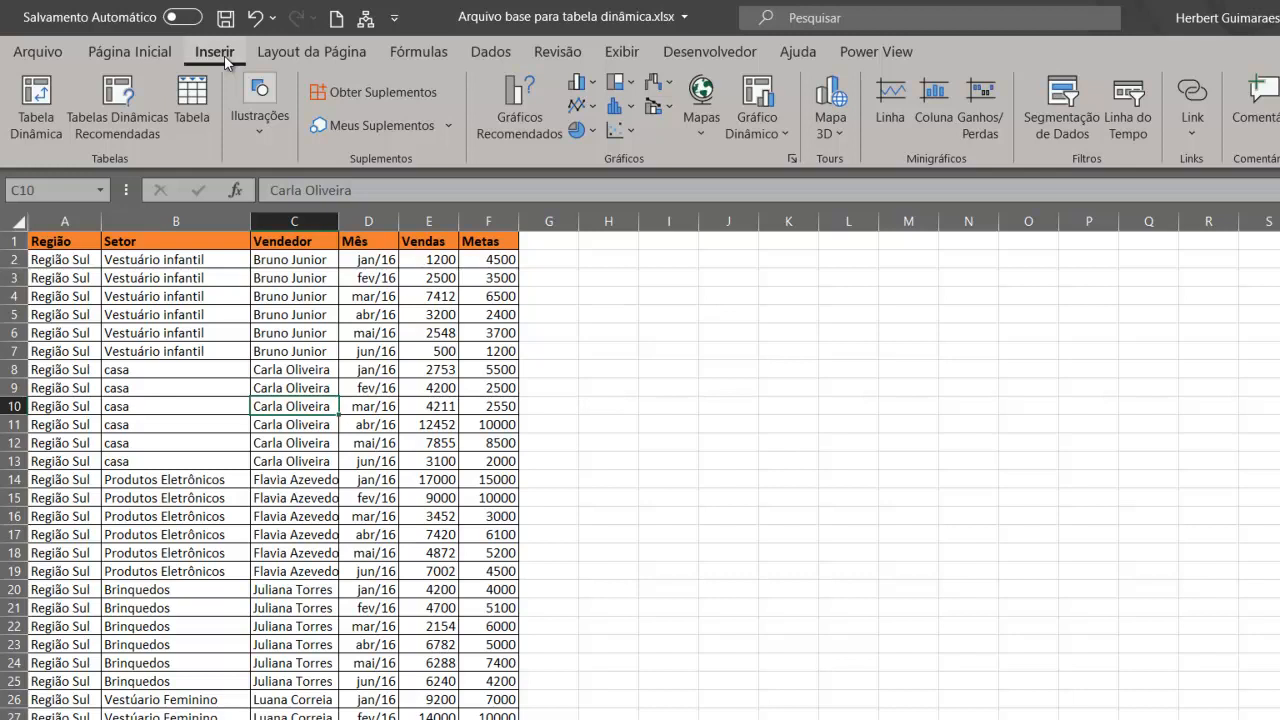
pyautogui.click(40, 118)
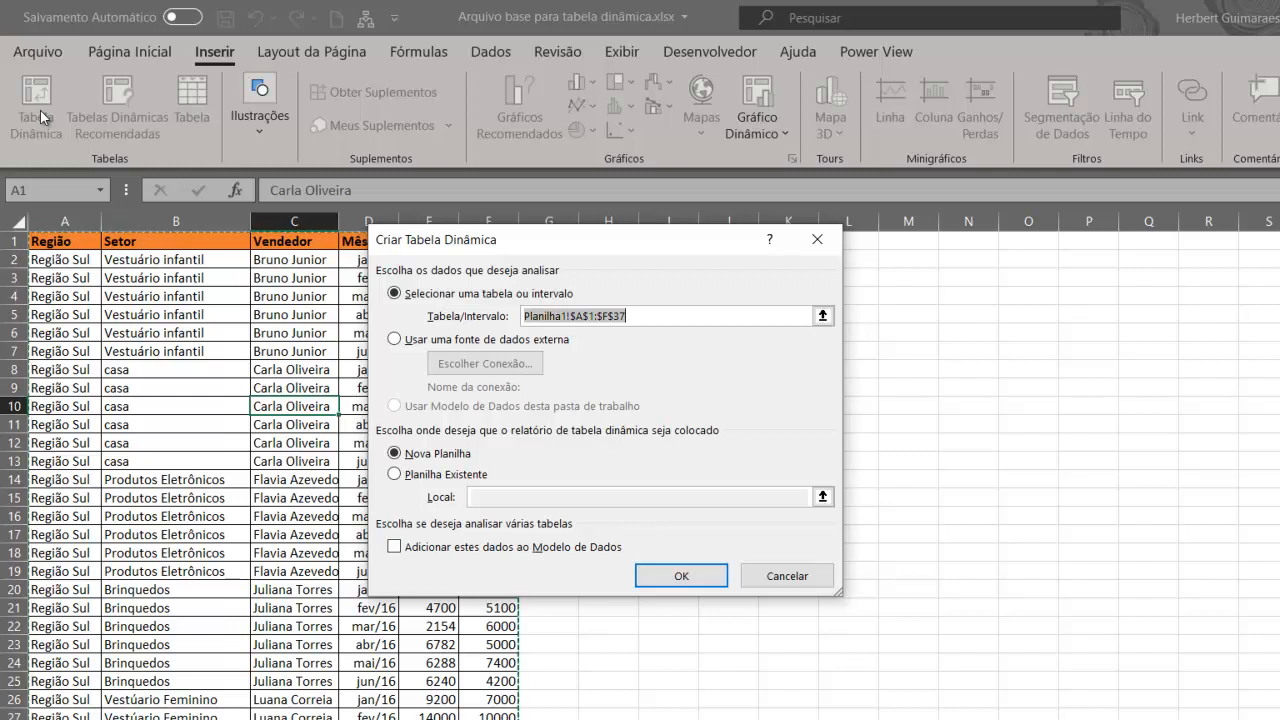
pyautogui.press('super+plus')
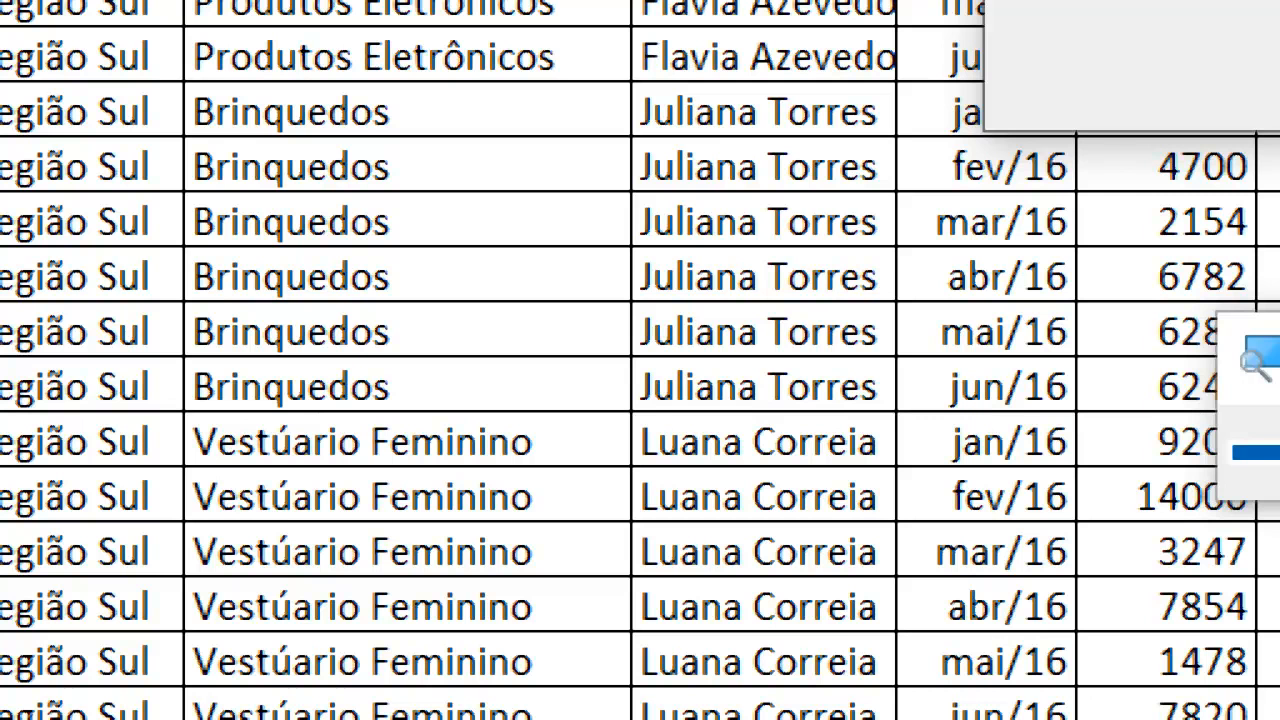
pyautogui.press('super+minus')
pyautogui.press('super+minus')
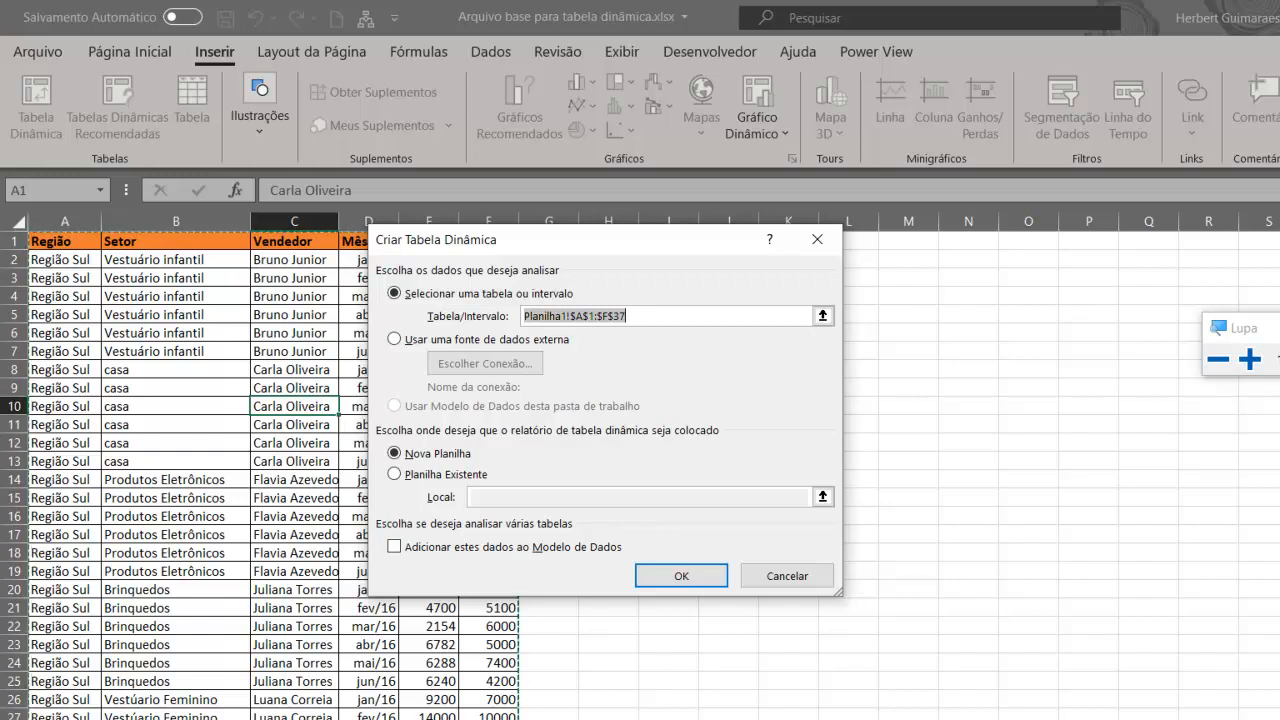
pyautogui.click(683, 574)
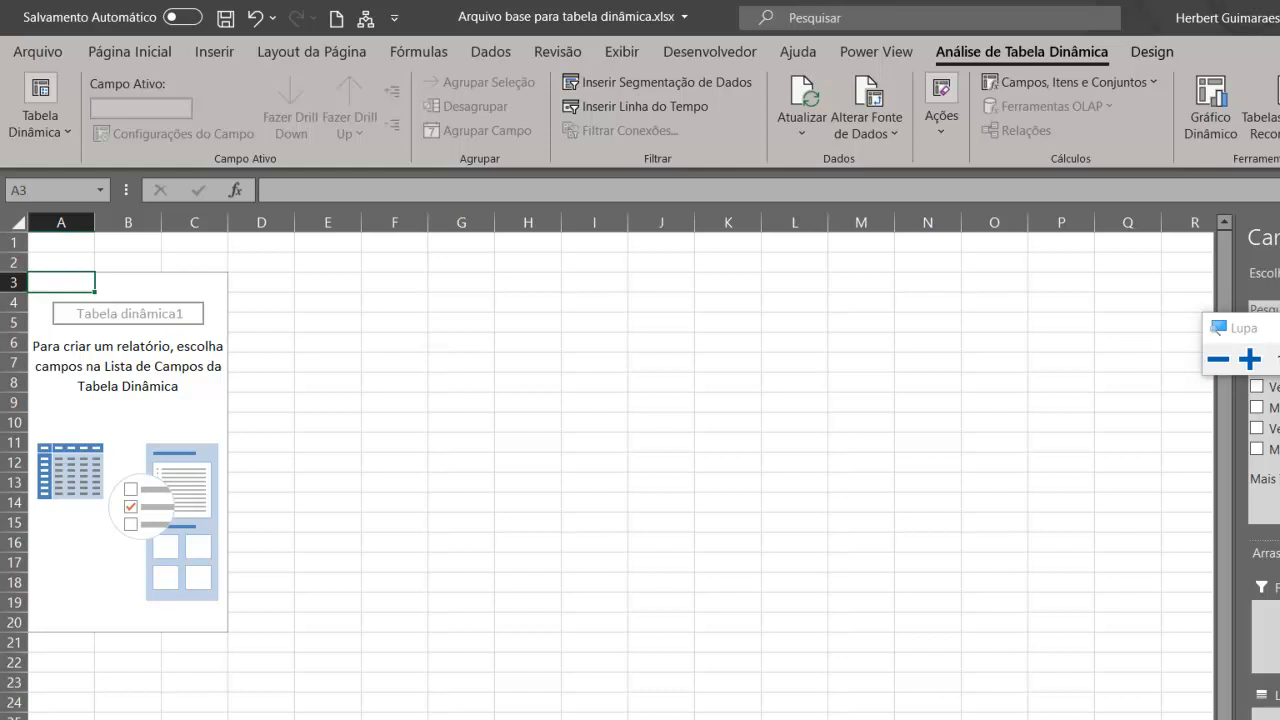
# Compare the regional sales source table with the empty pivot table sheet
pyautogui.hotkey('ctrl', 'pagedown')
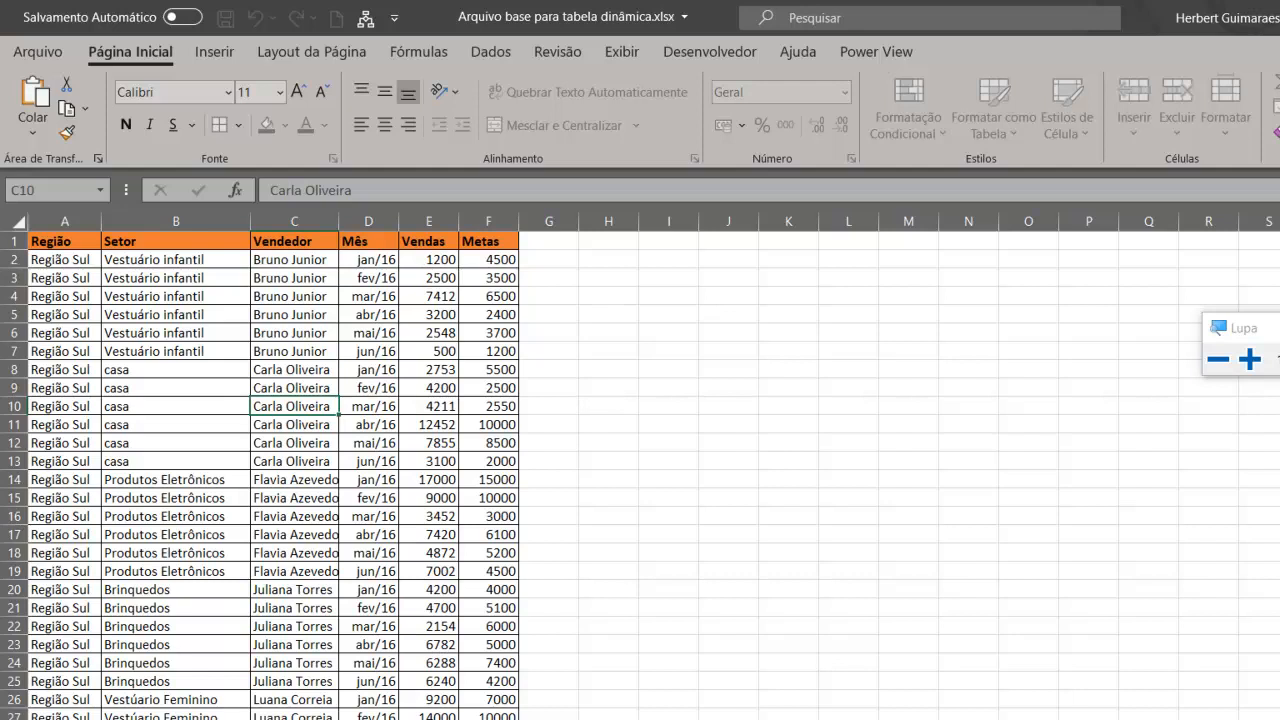
pyautogui.press('Return')
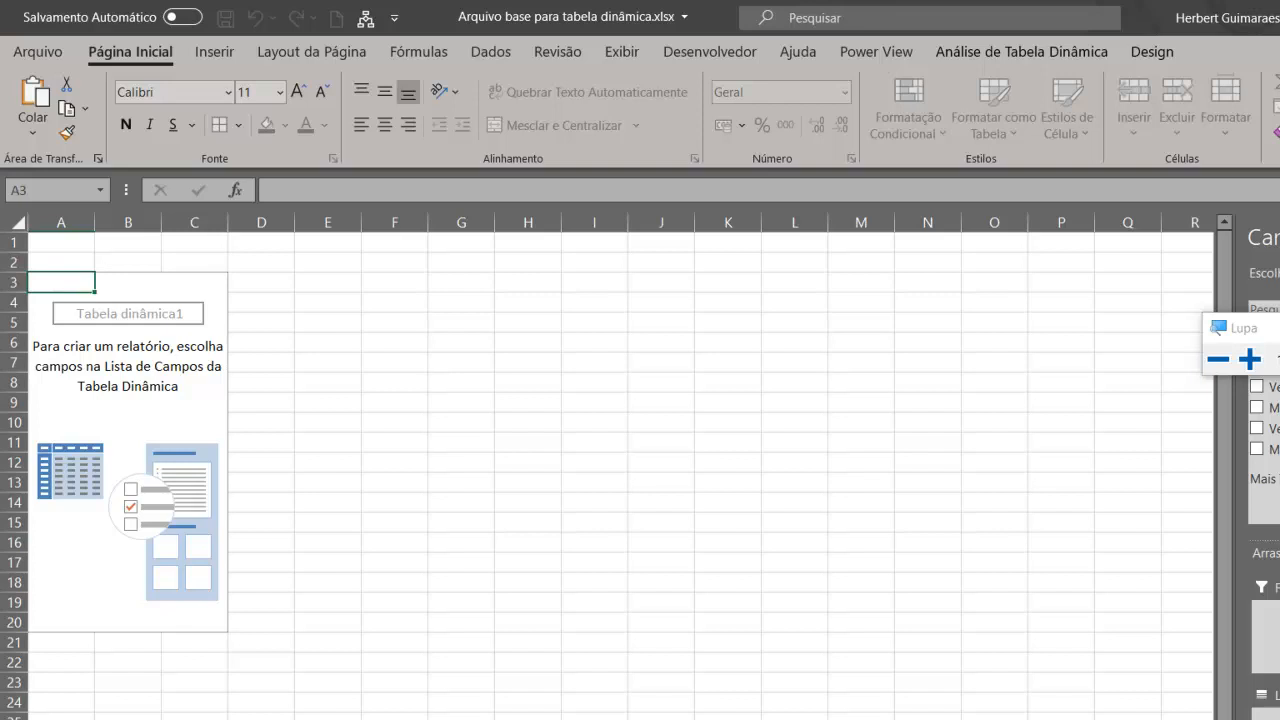
pyautogui.hotkey('ctrl', 'pagedown')
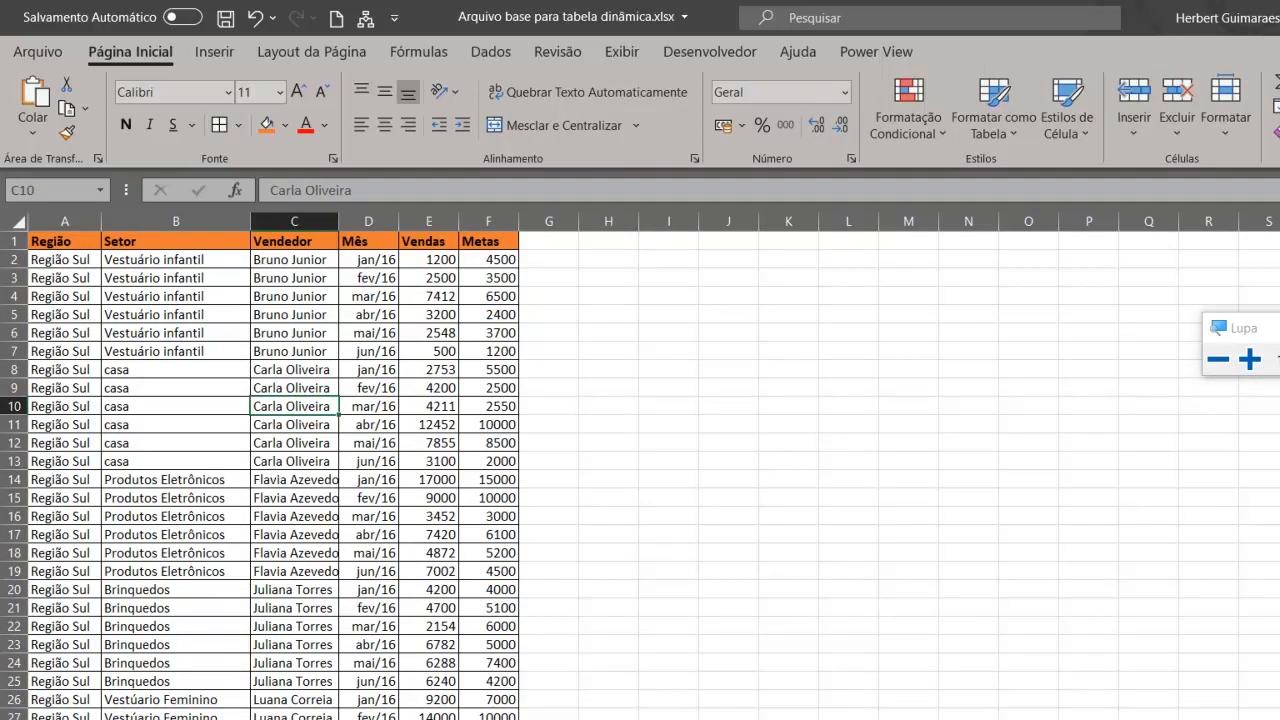
pyautogui.hotkey('ctrl', 'pageup')
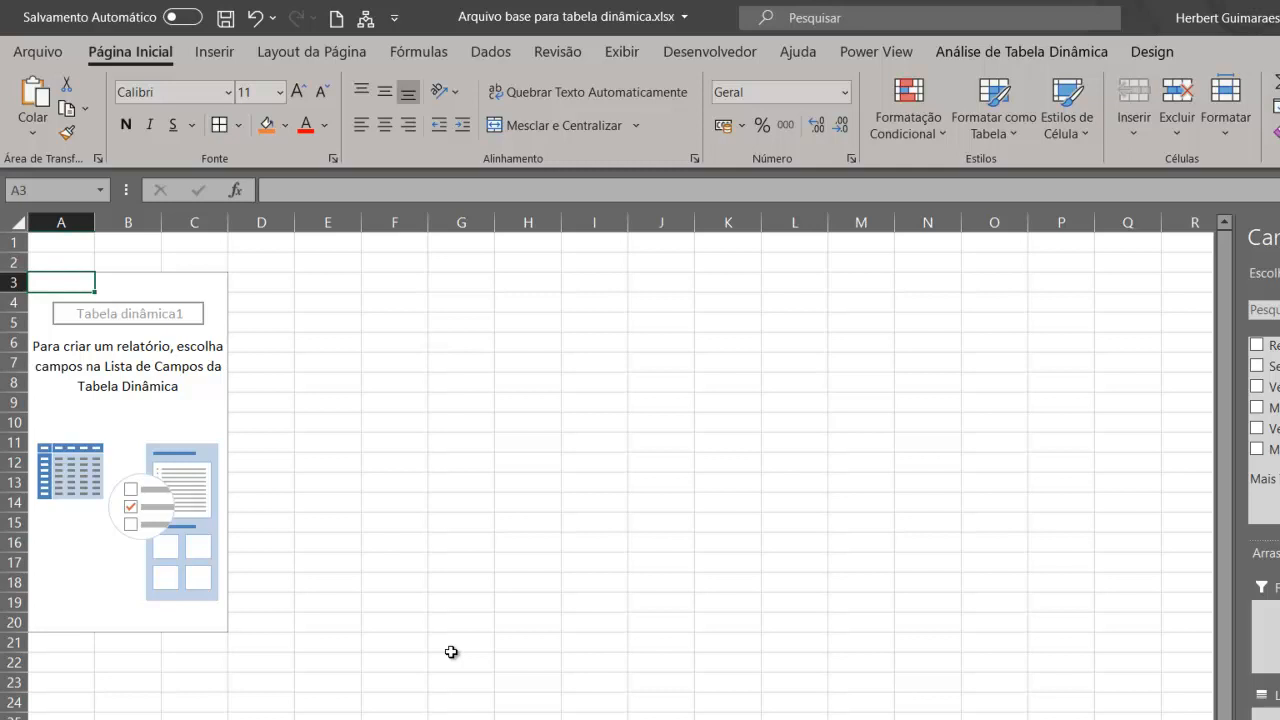
pyautogui.click(216, 52)
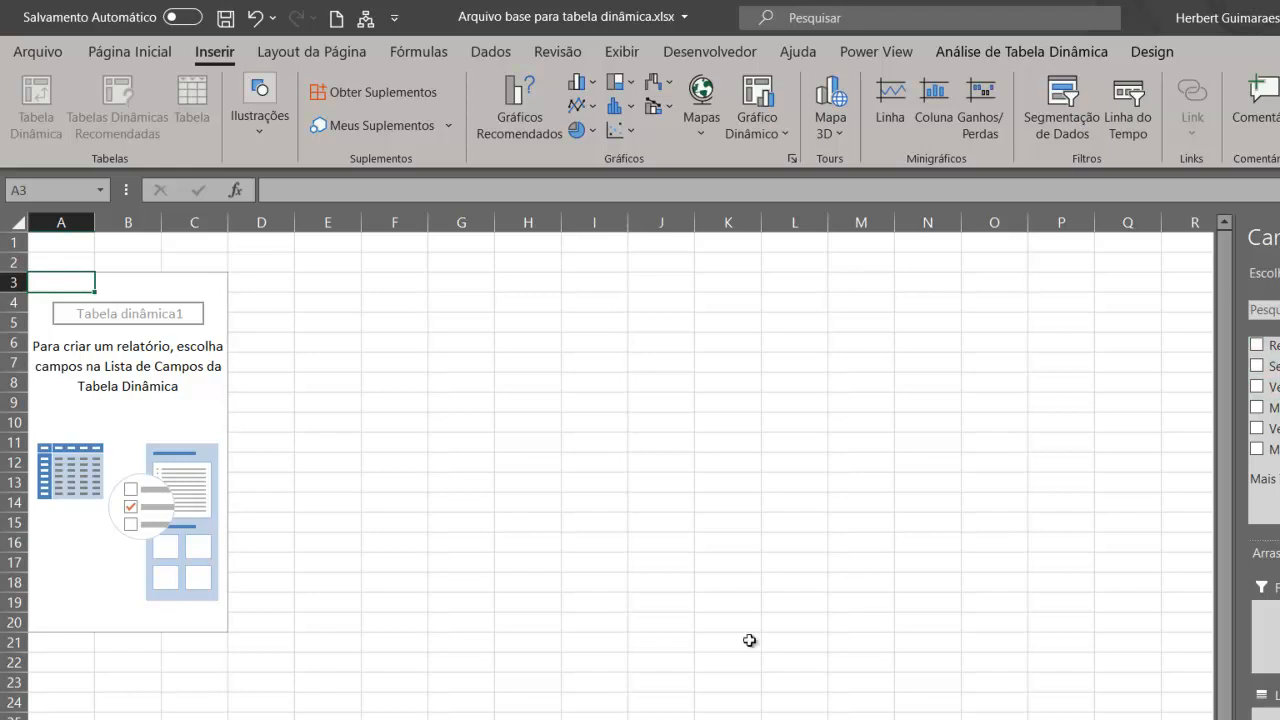
pyautogui.hotkey('ctrl', 'pagedown')
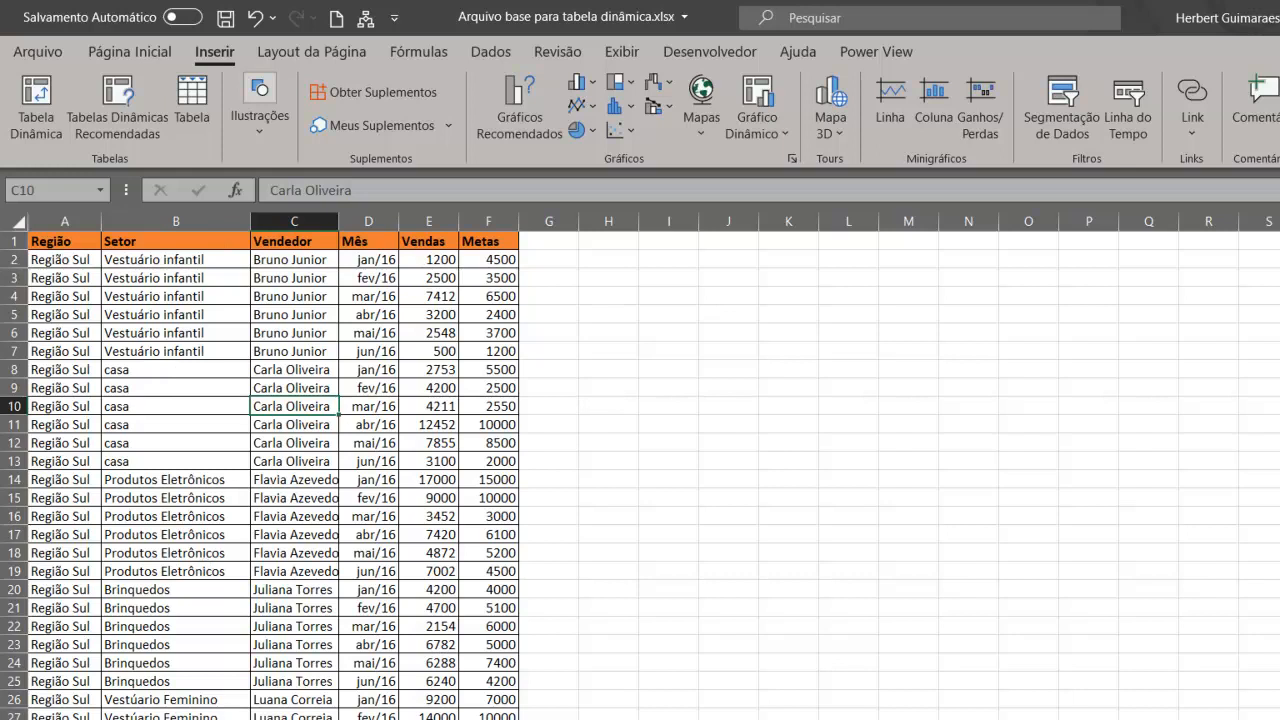
pyautogui.hotkey('ctrl', 'pageup')
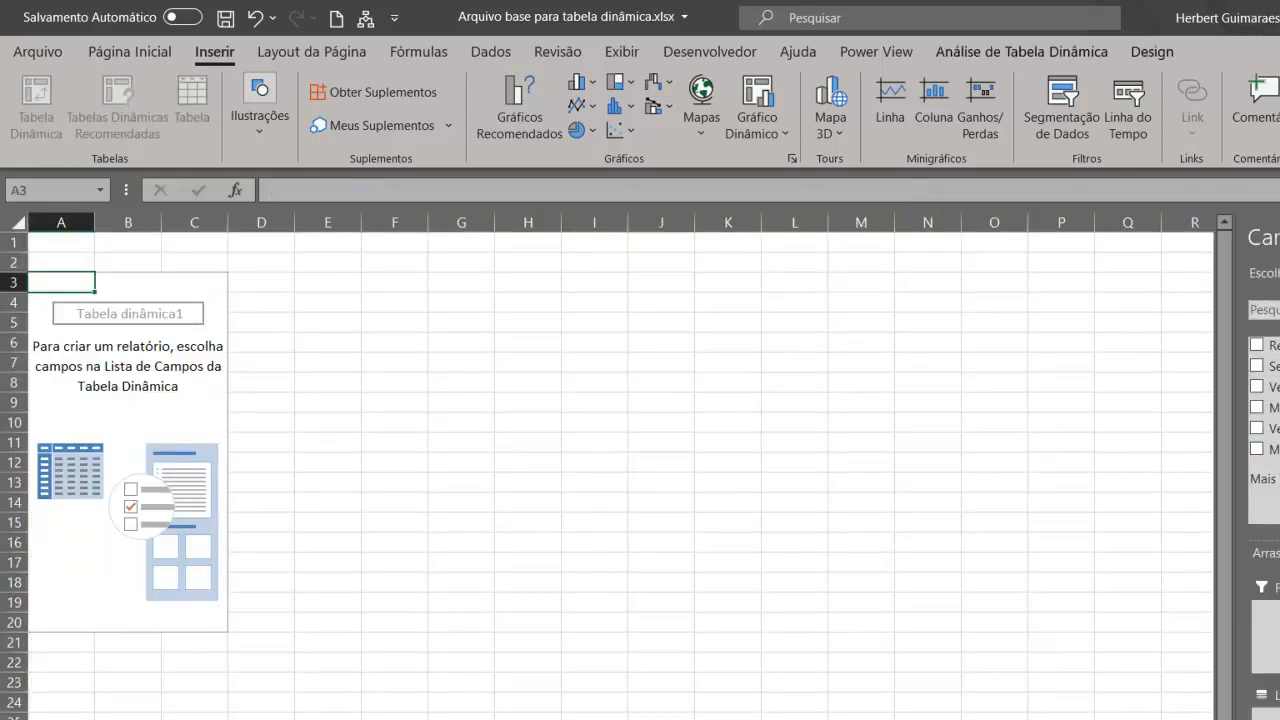
pyautogui.hotkey('ctrl', 'pagedown')
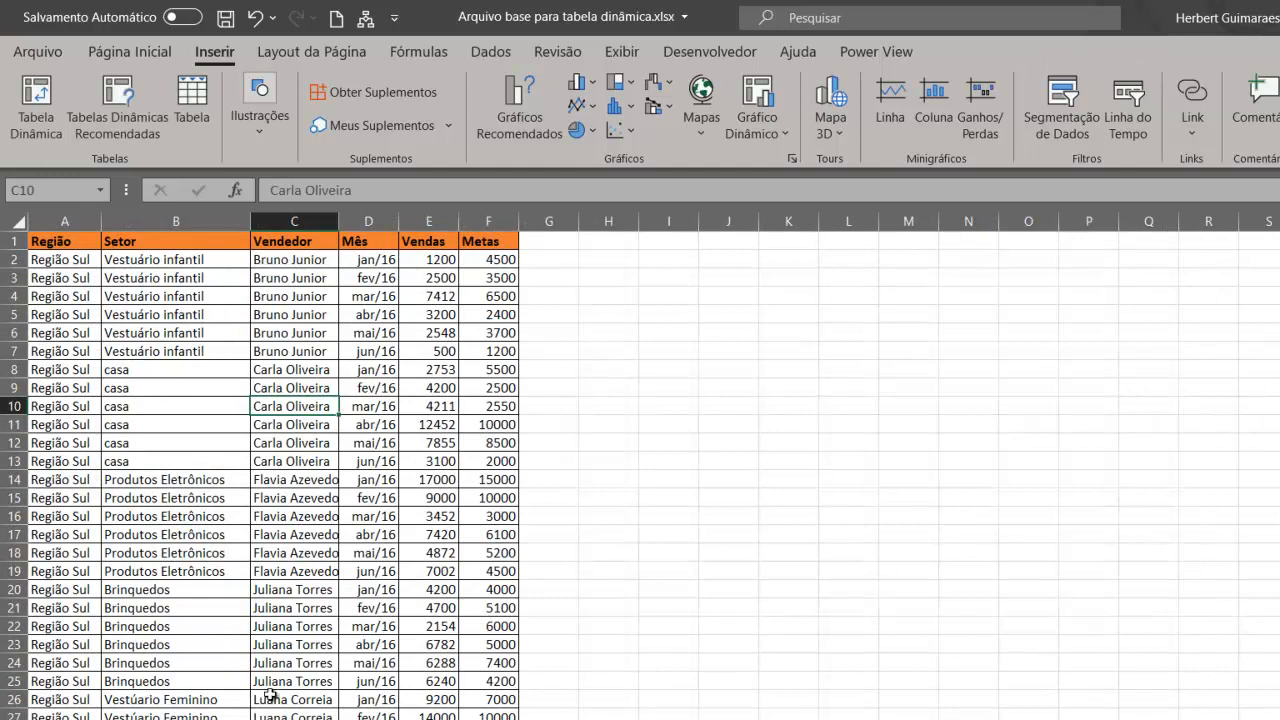
# Add the Setor field as a report filter of the pivot table on the new worksheet
pyautogui.hotkey('ctrl', 'pageup')
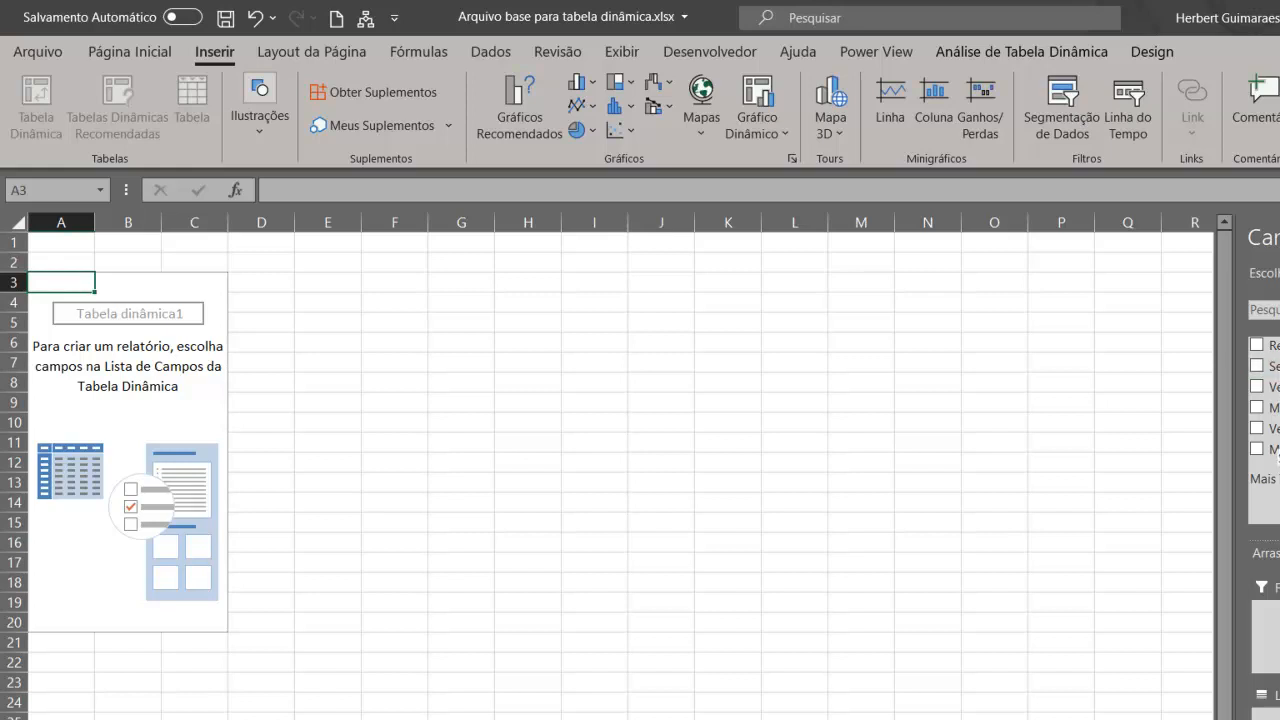
pyautogui.moveTo(1275, 612)
pyautogui.mouseDown()
pyautogui.moveTo(975, 500)
pyautogui.moveTo(130, 258)
pyautogui.moveTo(95, 268)
pyautogui.moveTo(870, 318)
pyautogui.moveTo(1270, 615)
pyautogui.mouseUp()
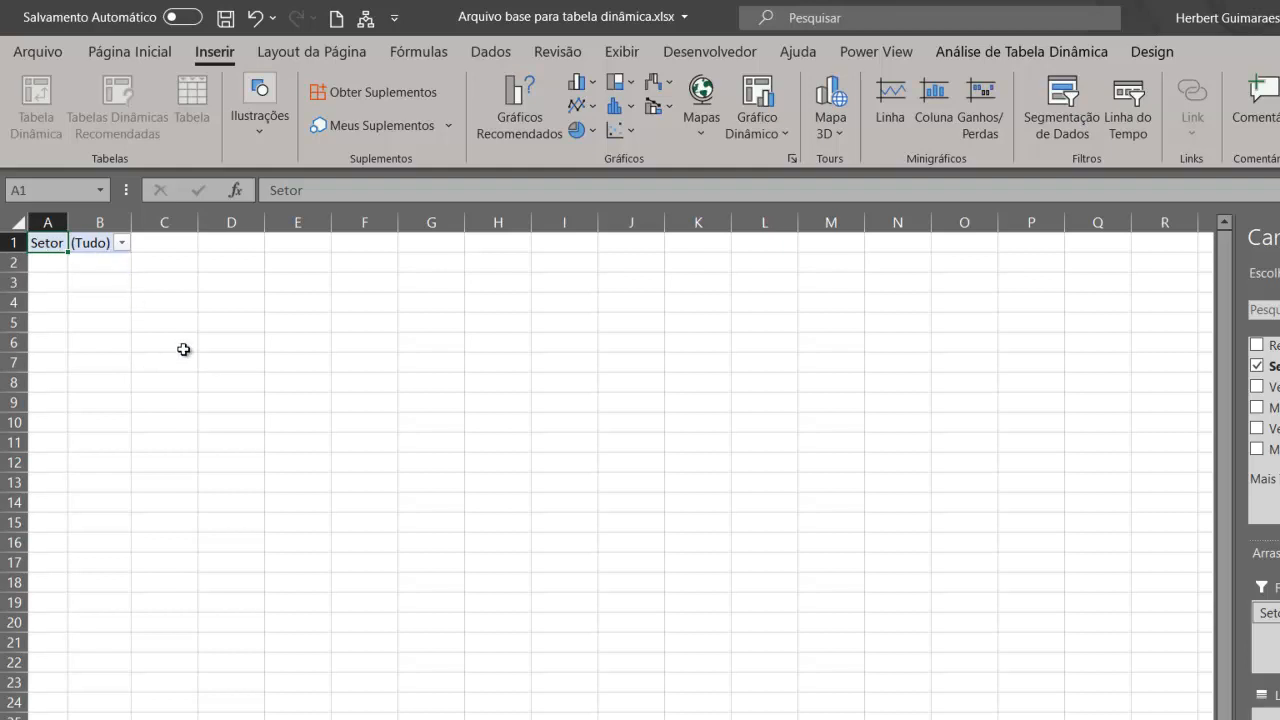
# Filter the pivot table's Setor field to only Brinquedos and Produtos Eletrônicos, with multiple-item selection enabled
pyautogui.click(121, 243)
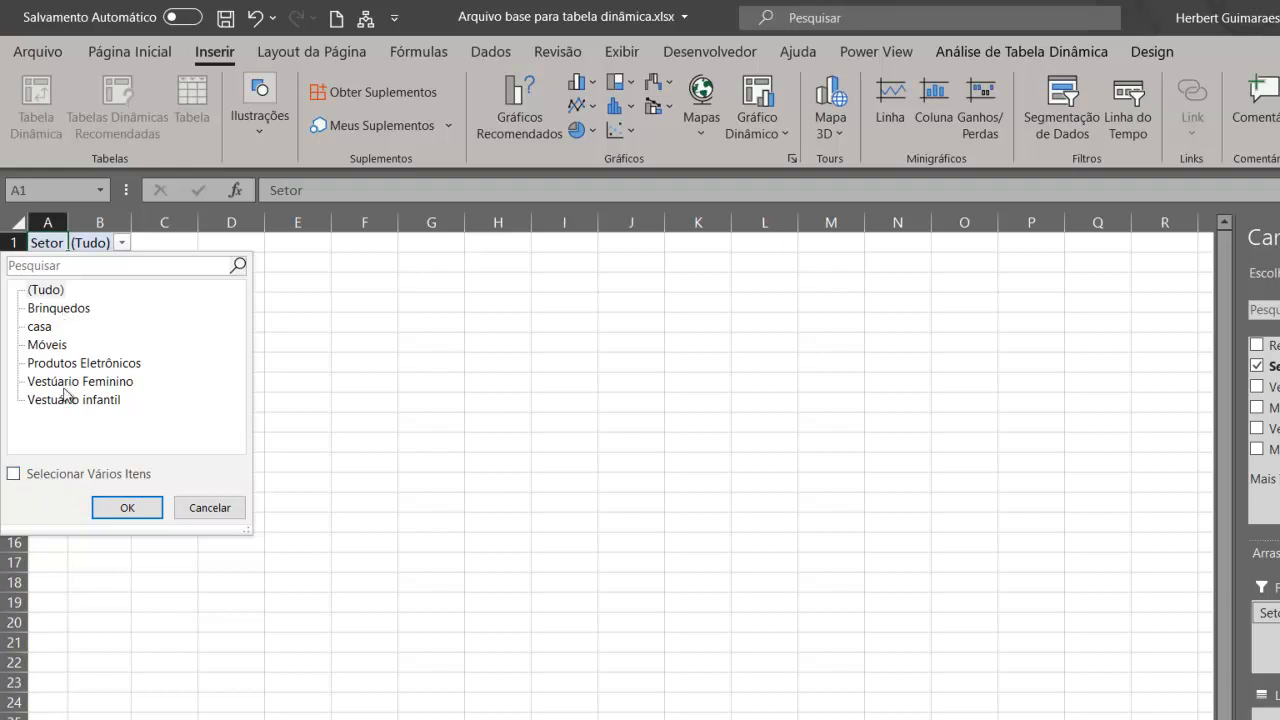
pyautogui.click(14, 475)
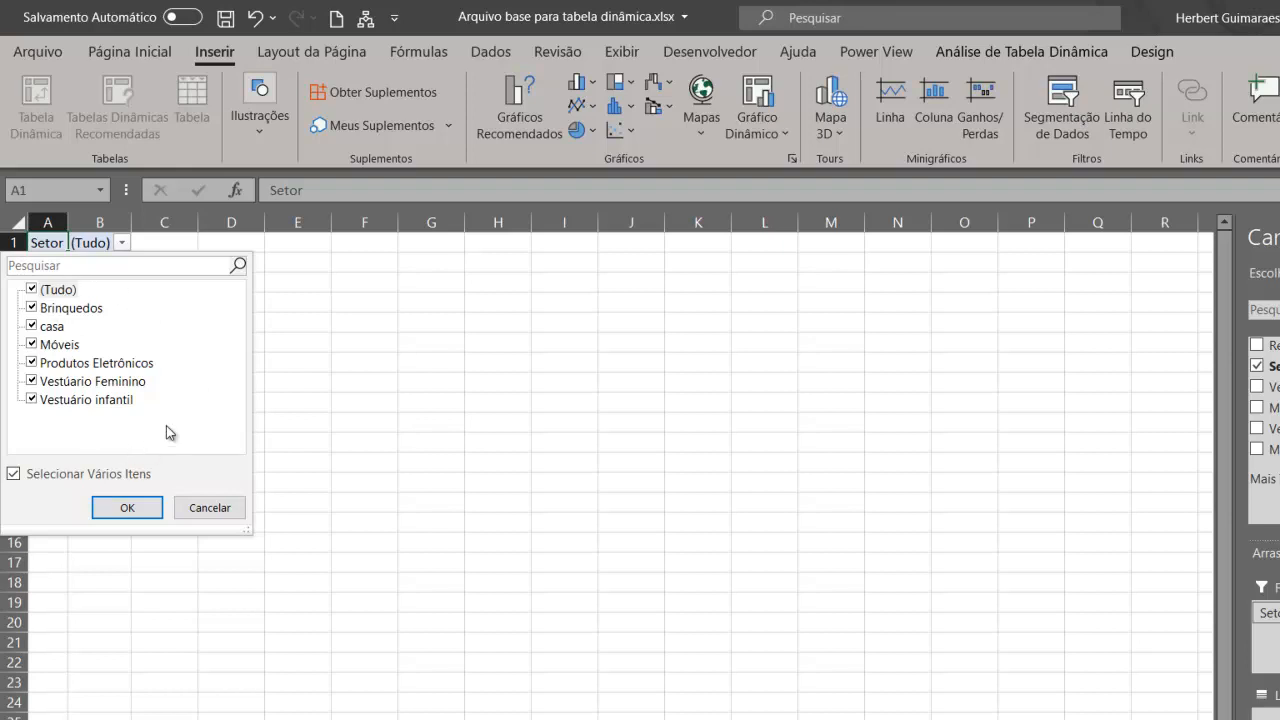
pyautogui.click(32, 290)
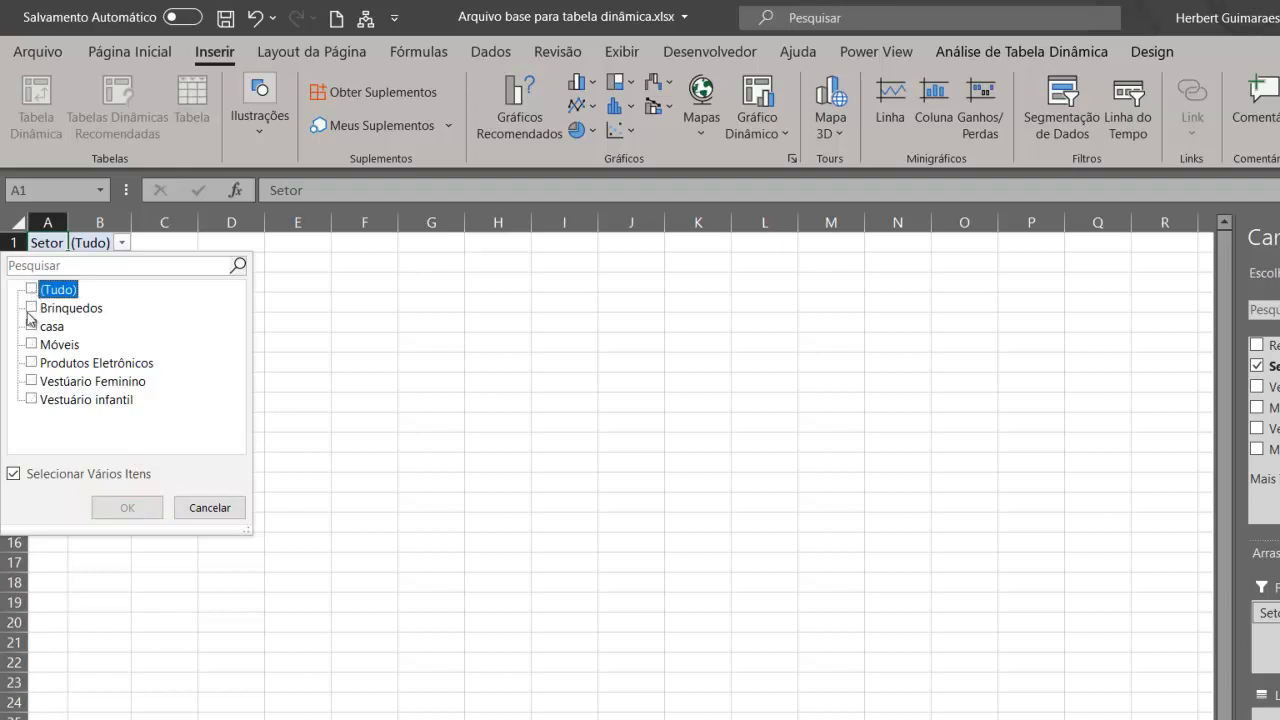
pyautogui.click(33, 312)
pyautogui.click(32, 310)
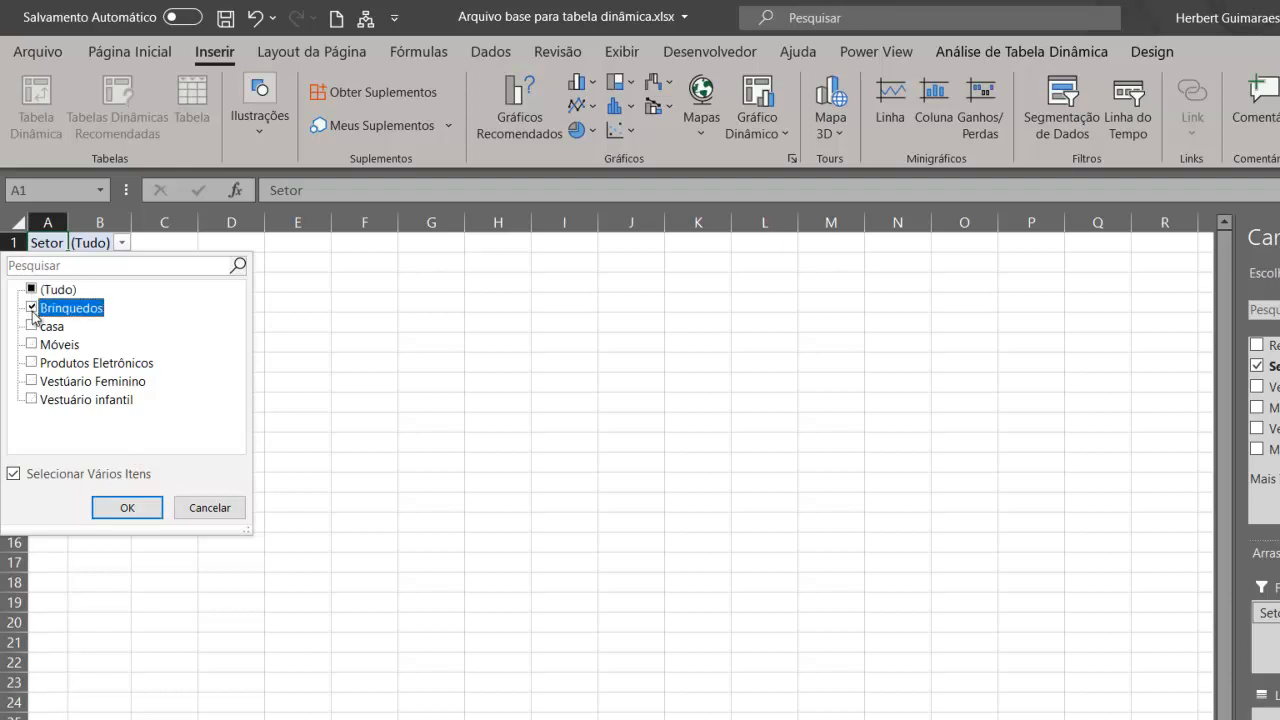
pyautogui.click(32, 364)
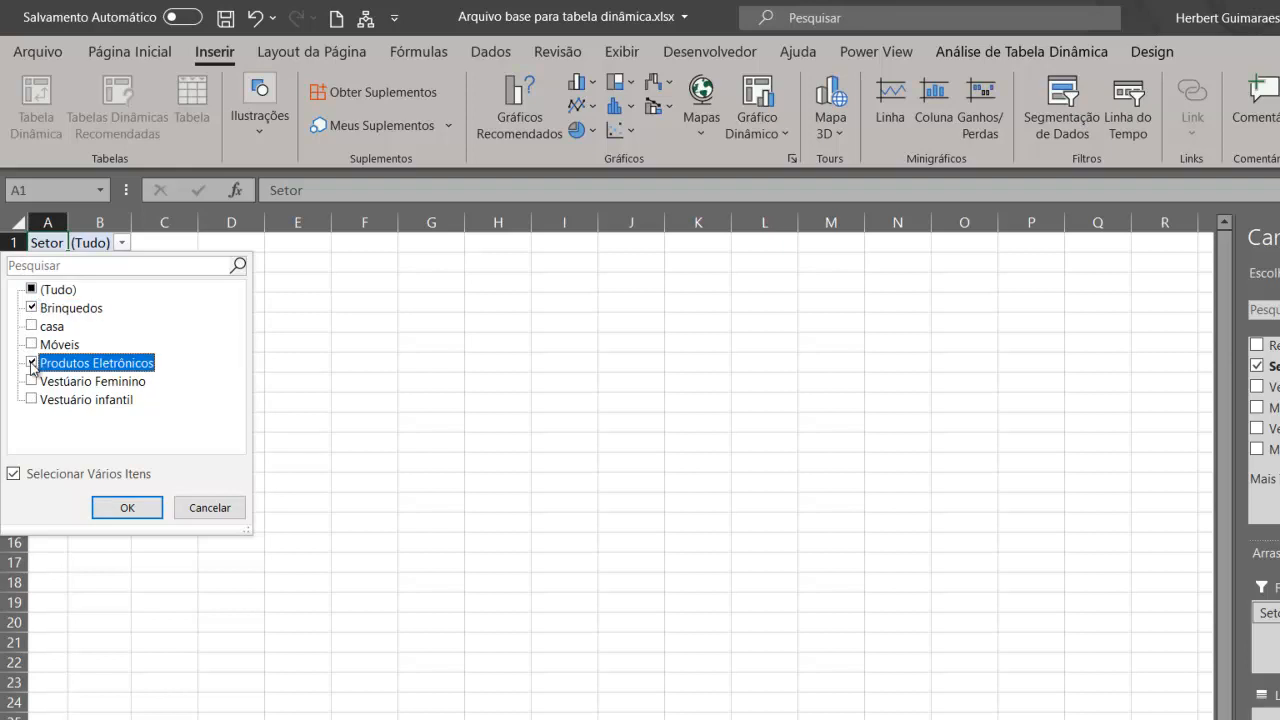
pyautogui.click(120, 509)
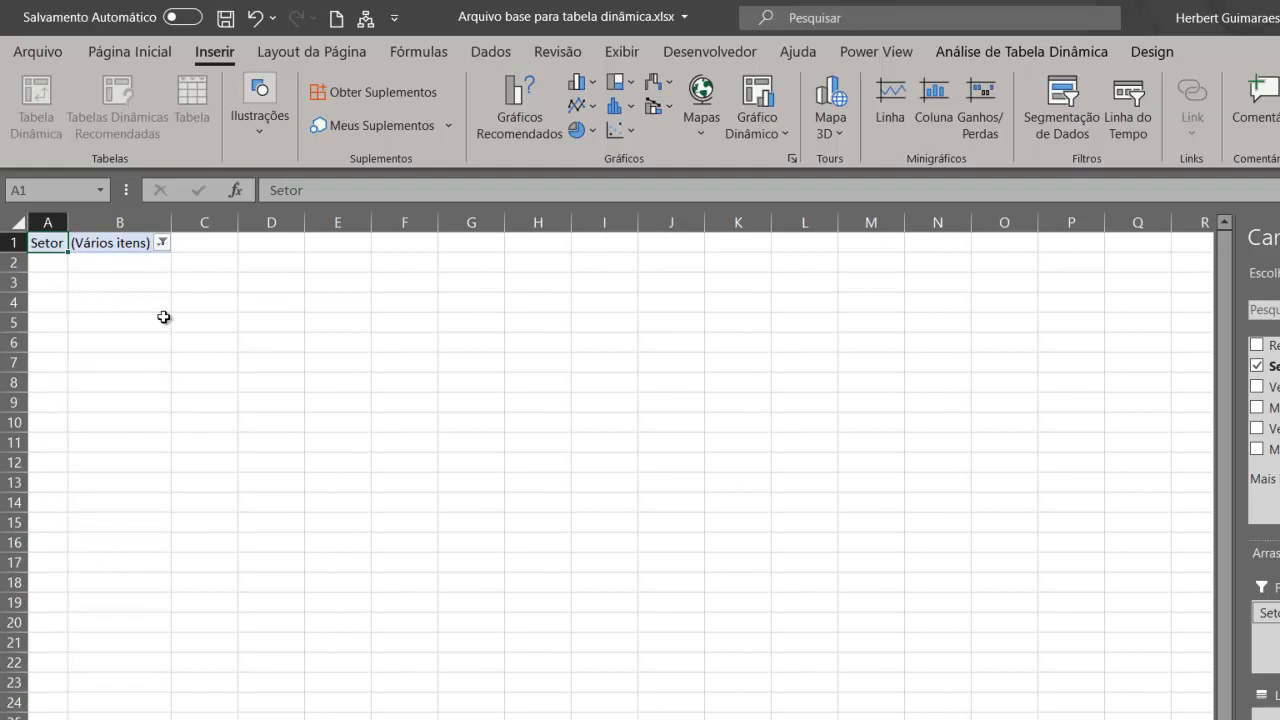
# Reset the Setor filter to include all sectors
pyautogui.click(161, 244)
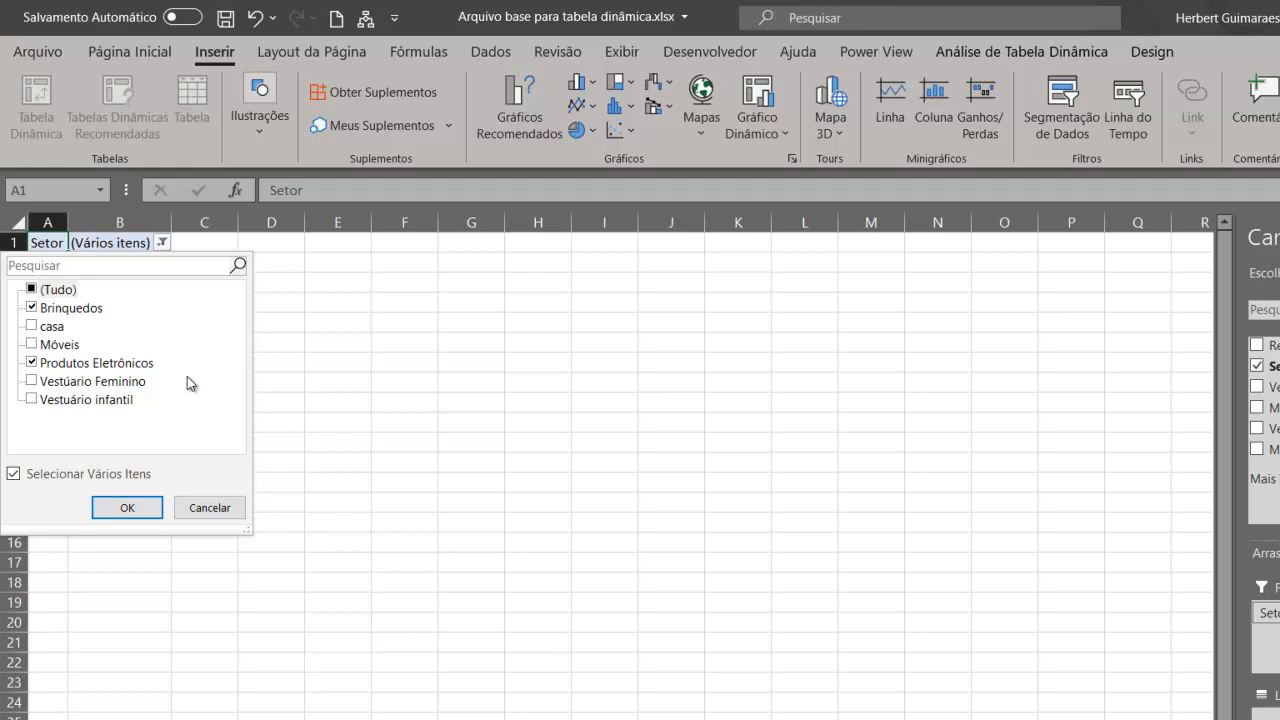
pyautogui.click(33, 290)
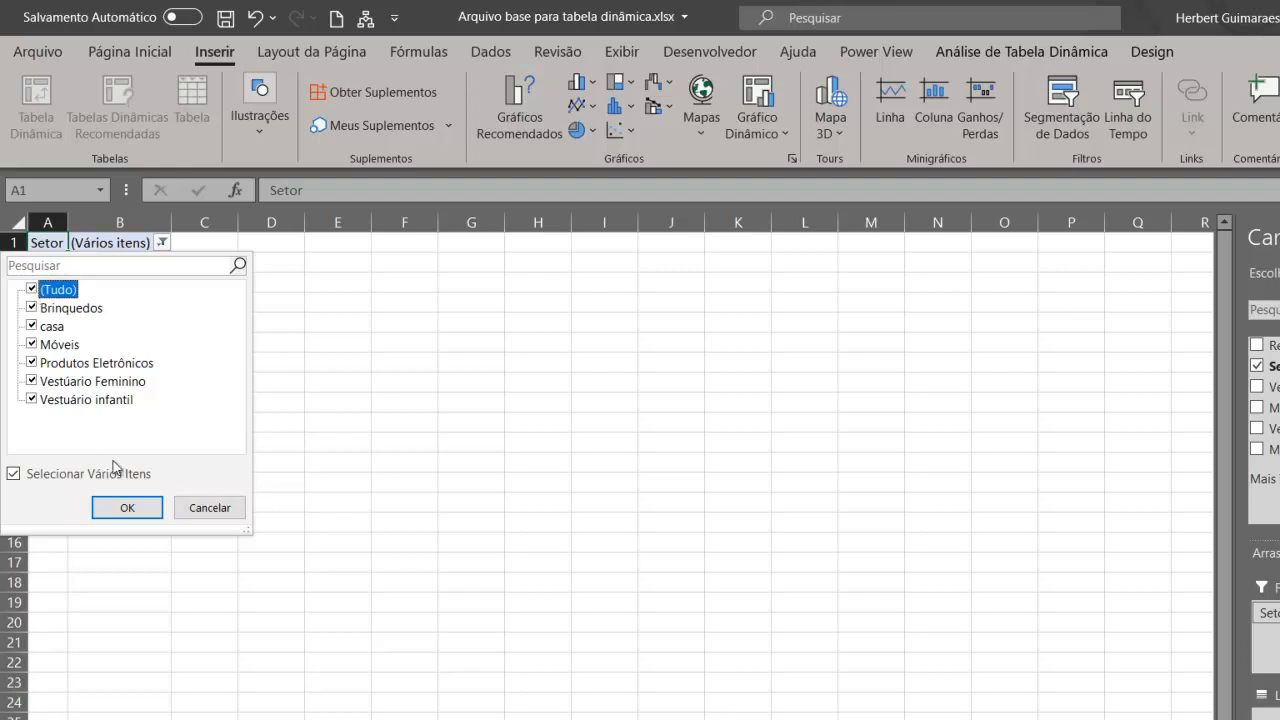
pyautogui.click(146, 512)
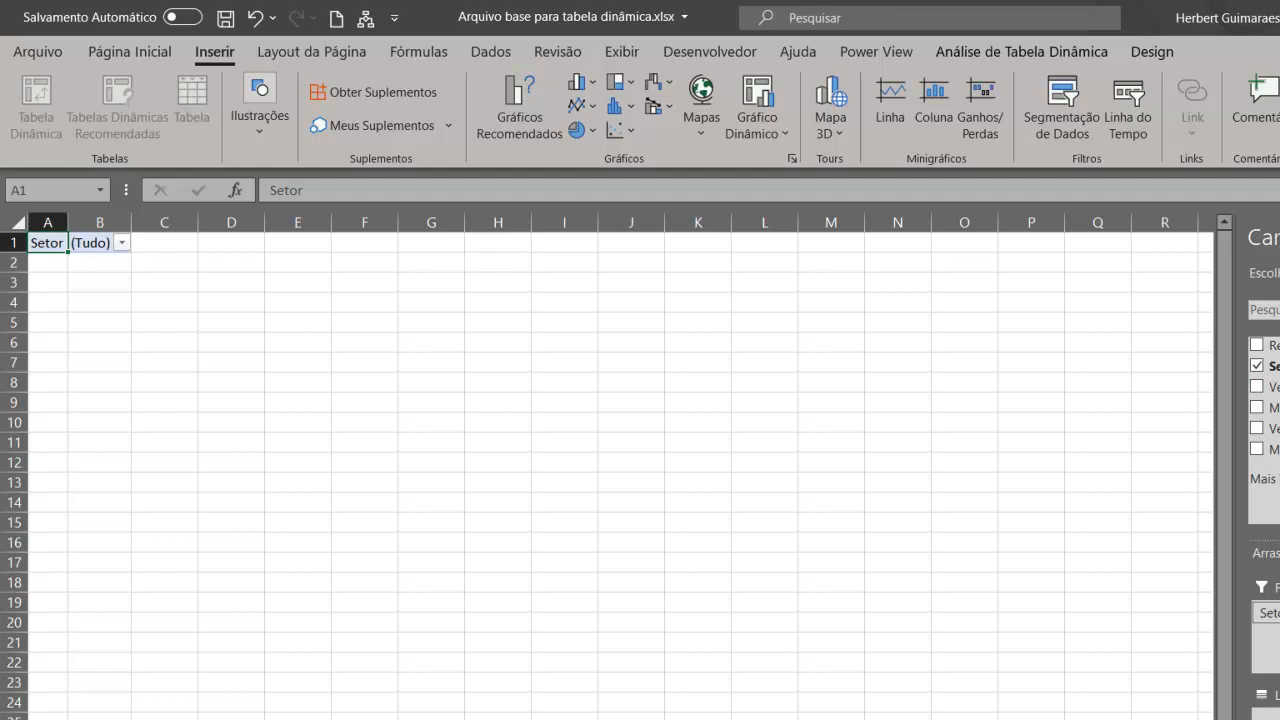
# Add the Vendedor field as column labels, try it as row labels, and return it to the columns
pyautogui.click(1257, 386)
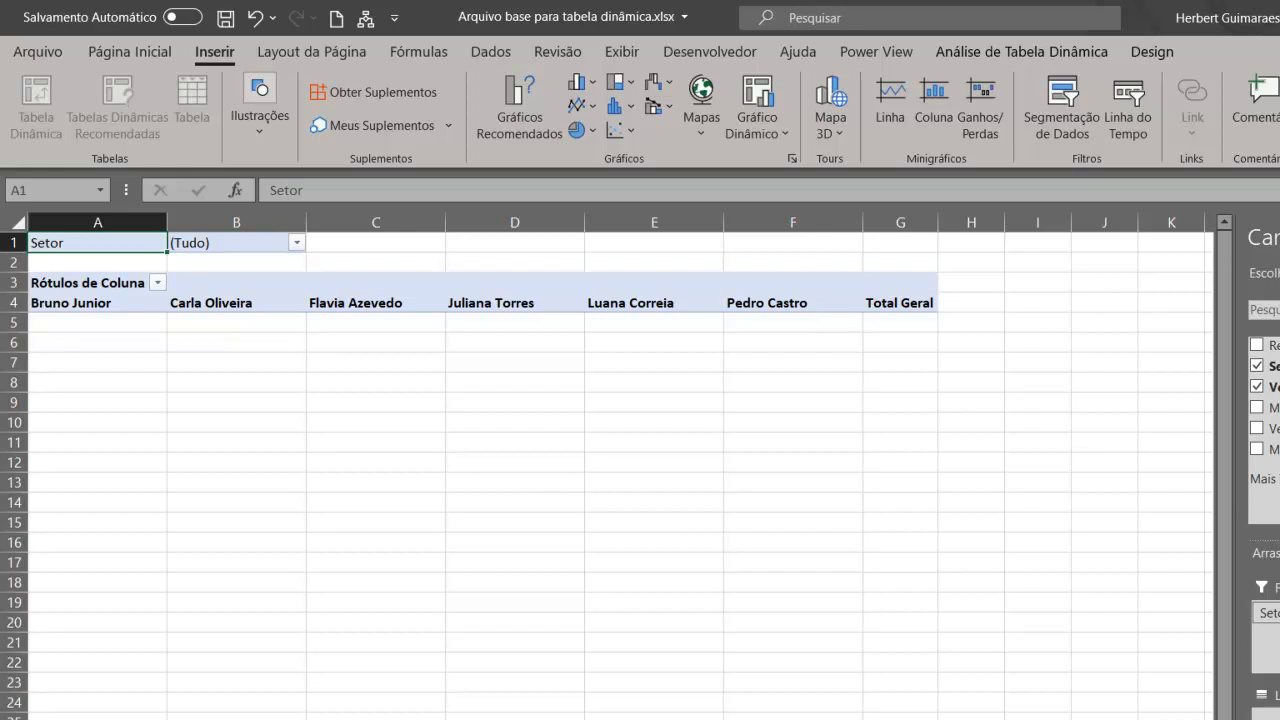
pyautogui.moveTo(1279, 612); pyautogui.dragTo(1270, 714)
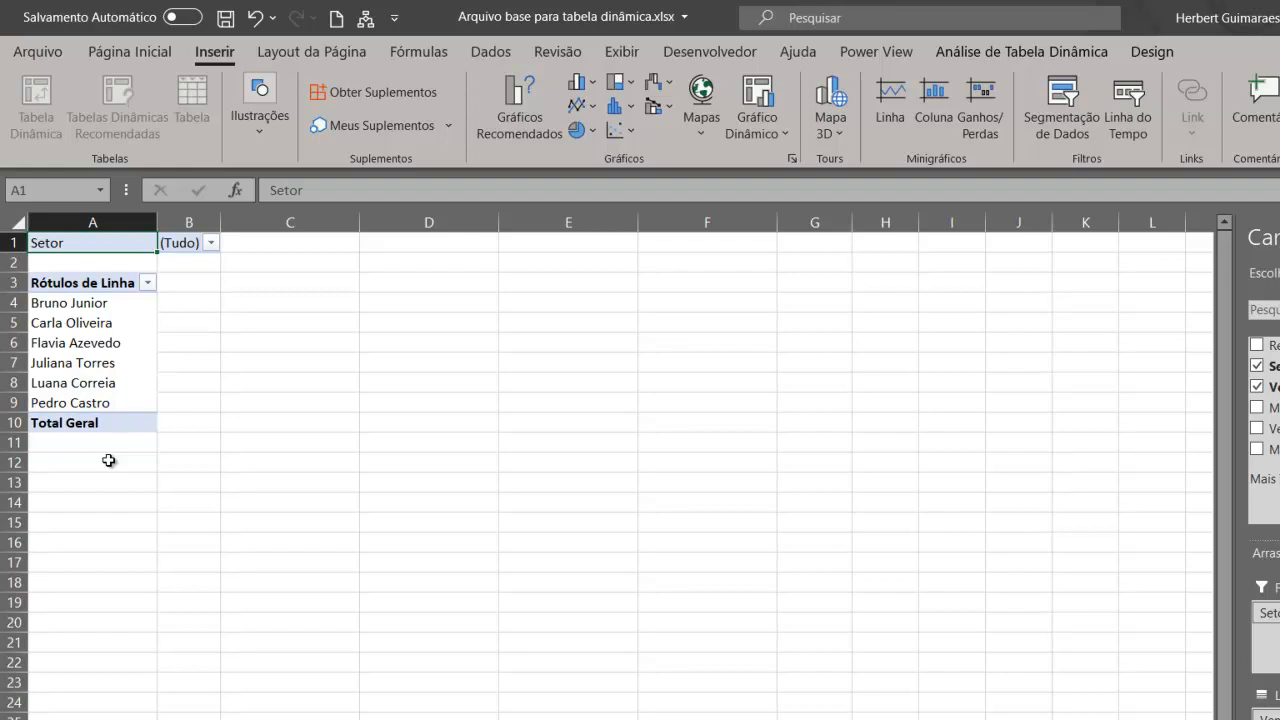
pyautogui.moveTo(1264, 715); pyautogui.dragTo(1279, 613)
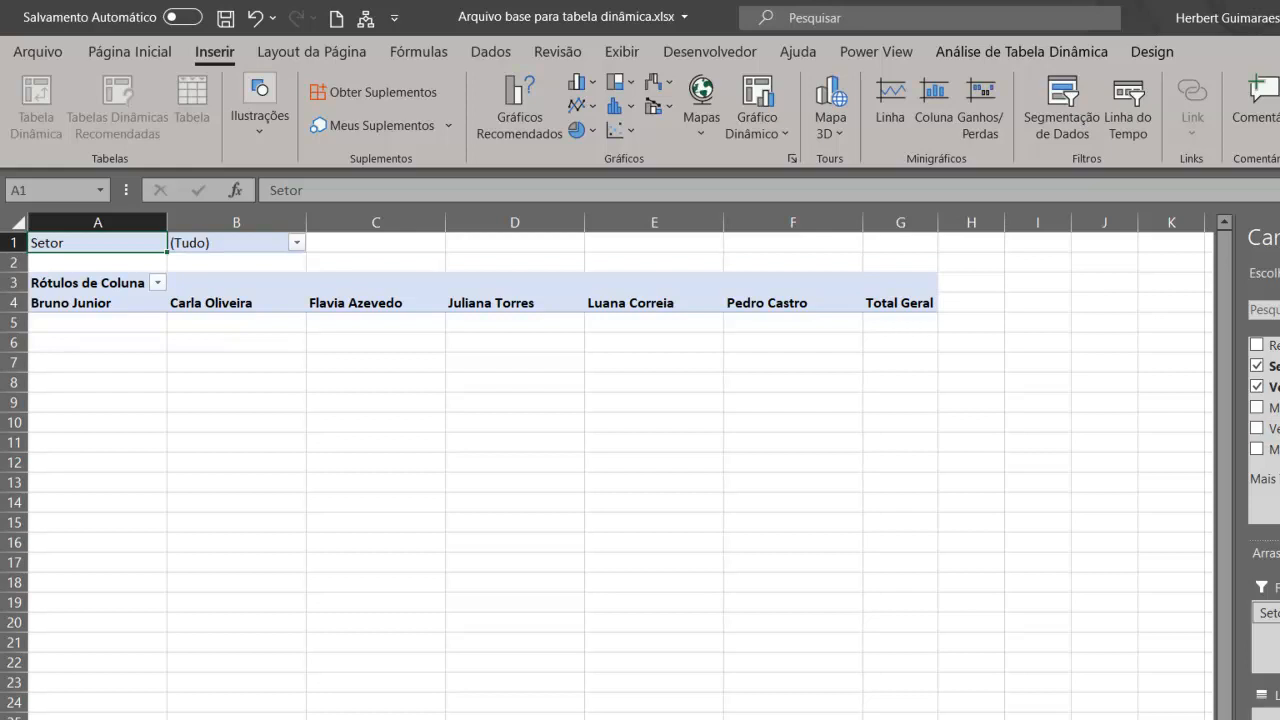
# Summarize Vendas as a sum in the pivot values, and replace it with a count of Setor
pyautogui.click(1257, 428)
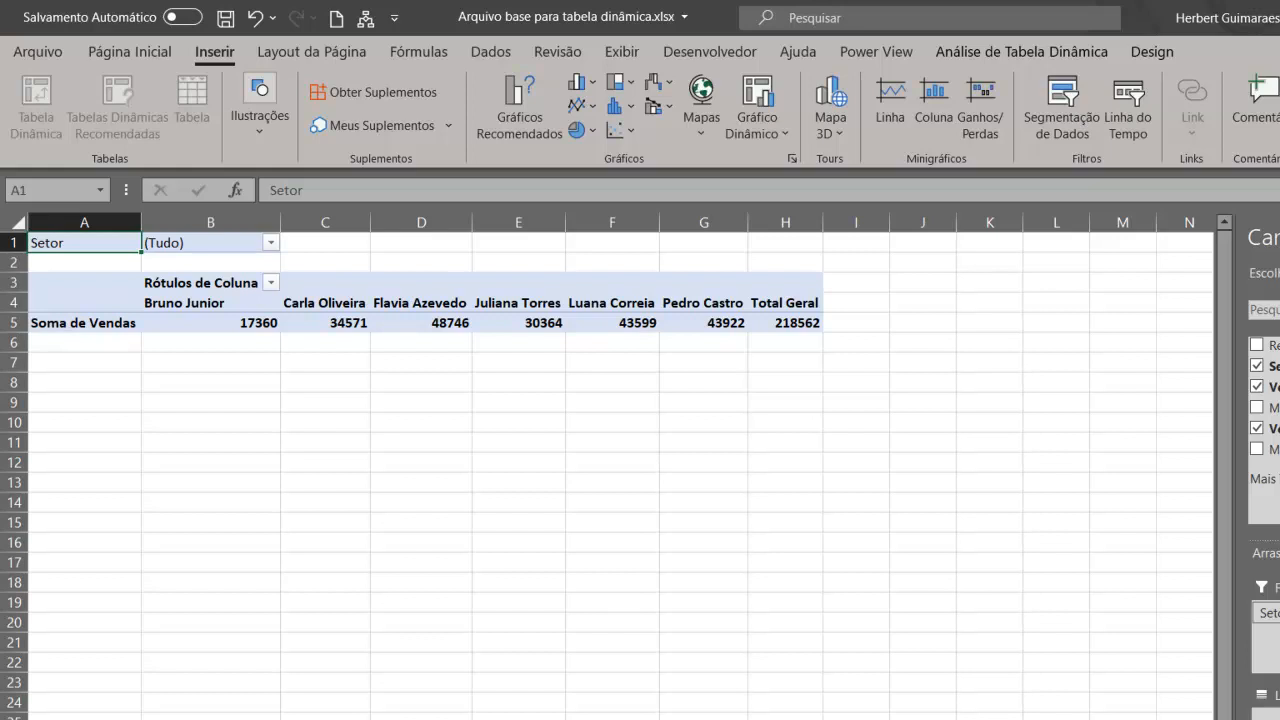
pyautogui.click(1257, 428)
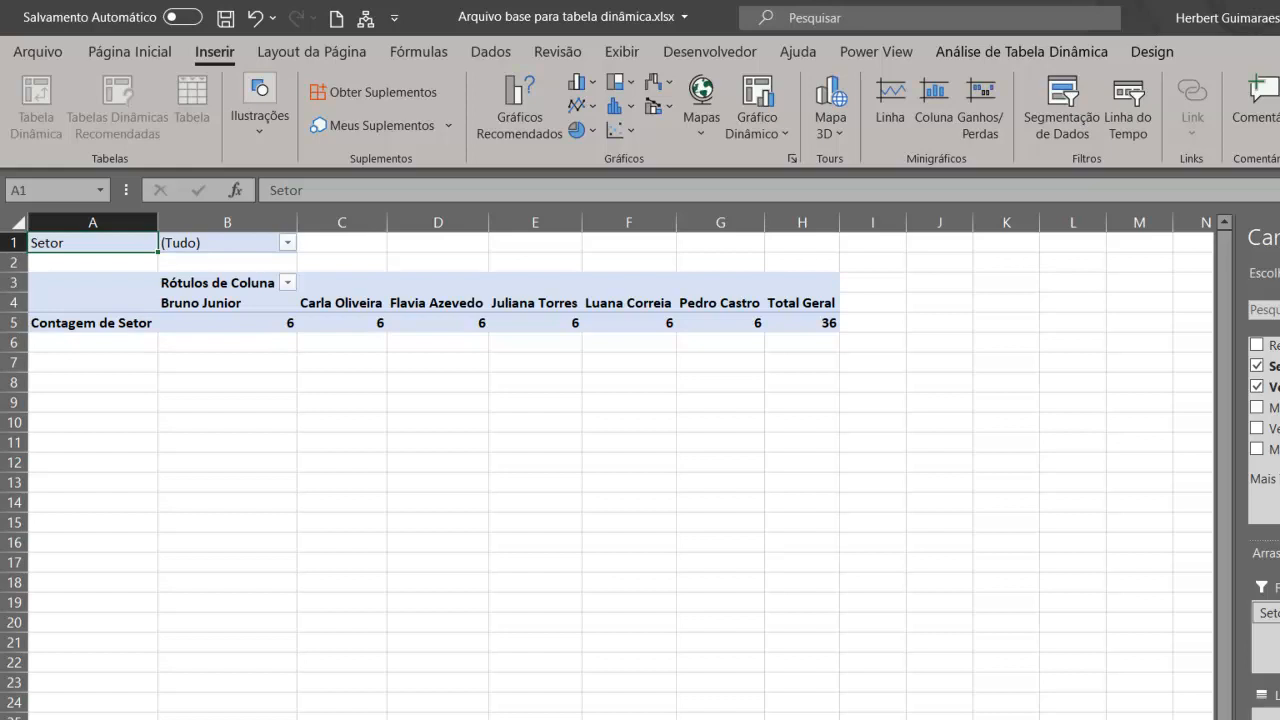
# Check the Vestuário infantil entries in B2:B7 of the source table against the Setor counts in the pivot table
pyautogui.hotkey('ctrl', 'pagedown')
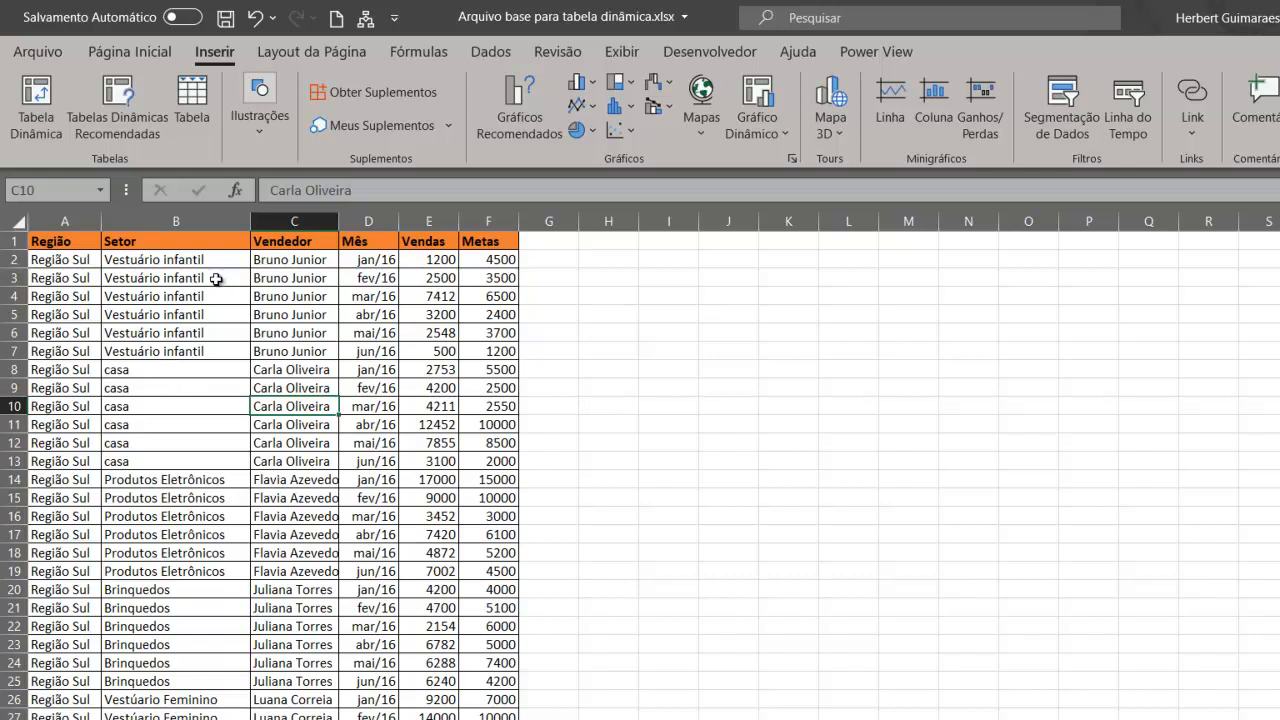
pyautogui.moveTo(206, 255); pyautogui.dragTo(206, 353)
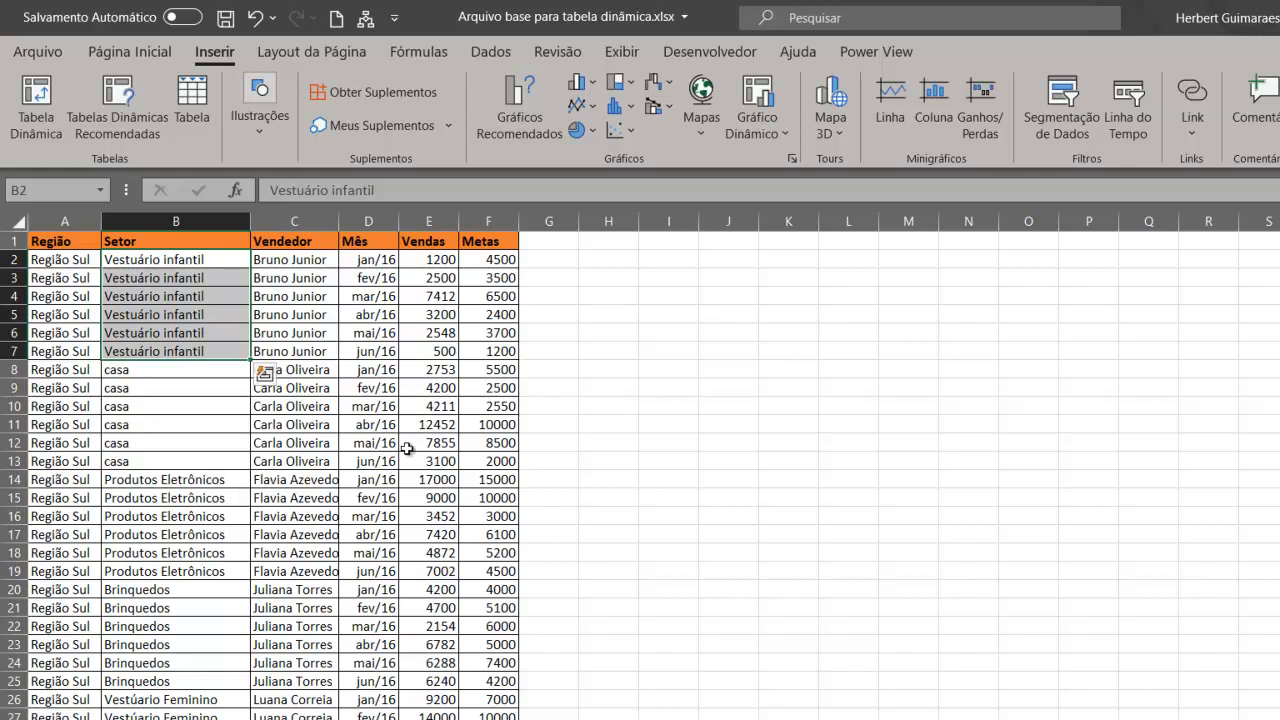
pyautogui.hotkey('ctrl', 'pageup')
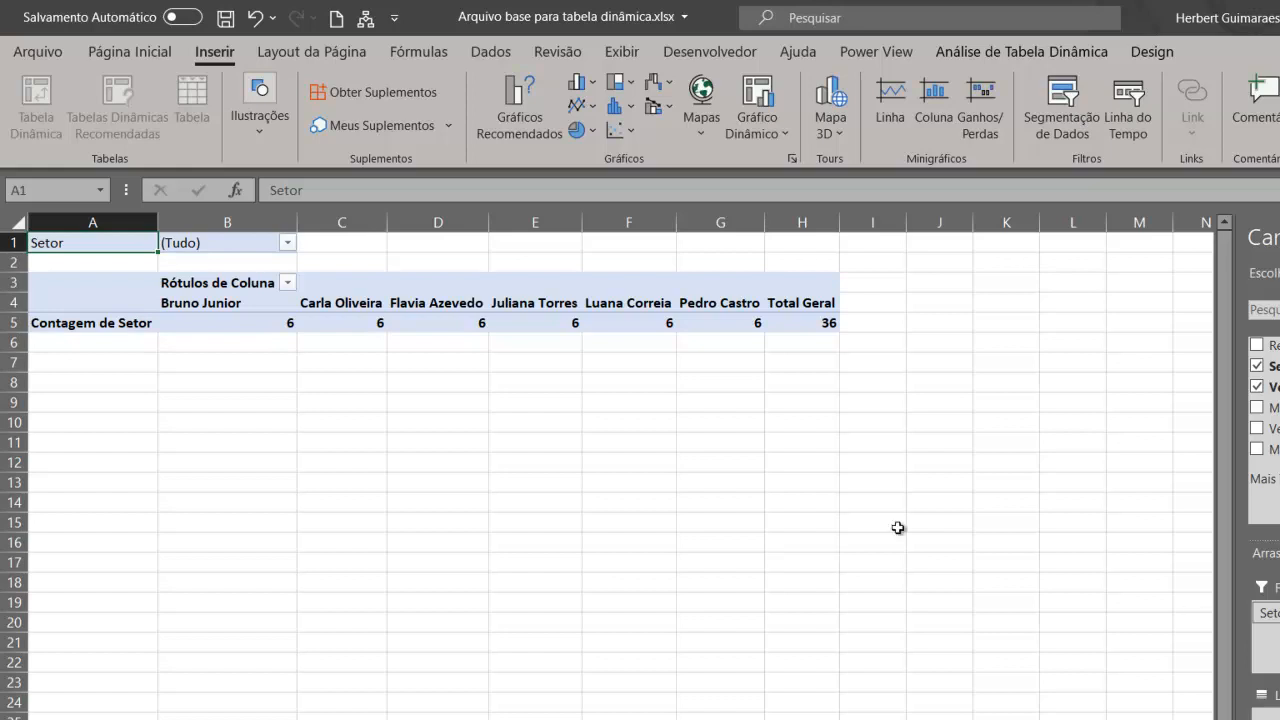
pyautogui.moveTo(267, 327)
# Move the Vendedor field from the pivot table's columns to its rows
pyautogui.click(836, 528)
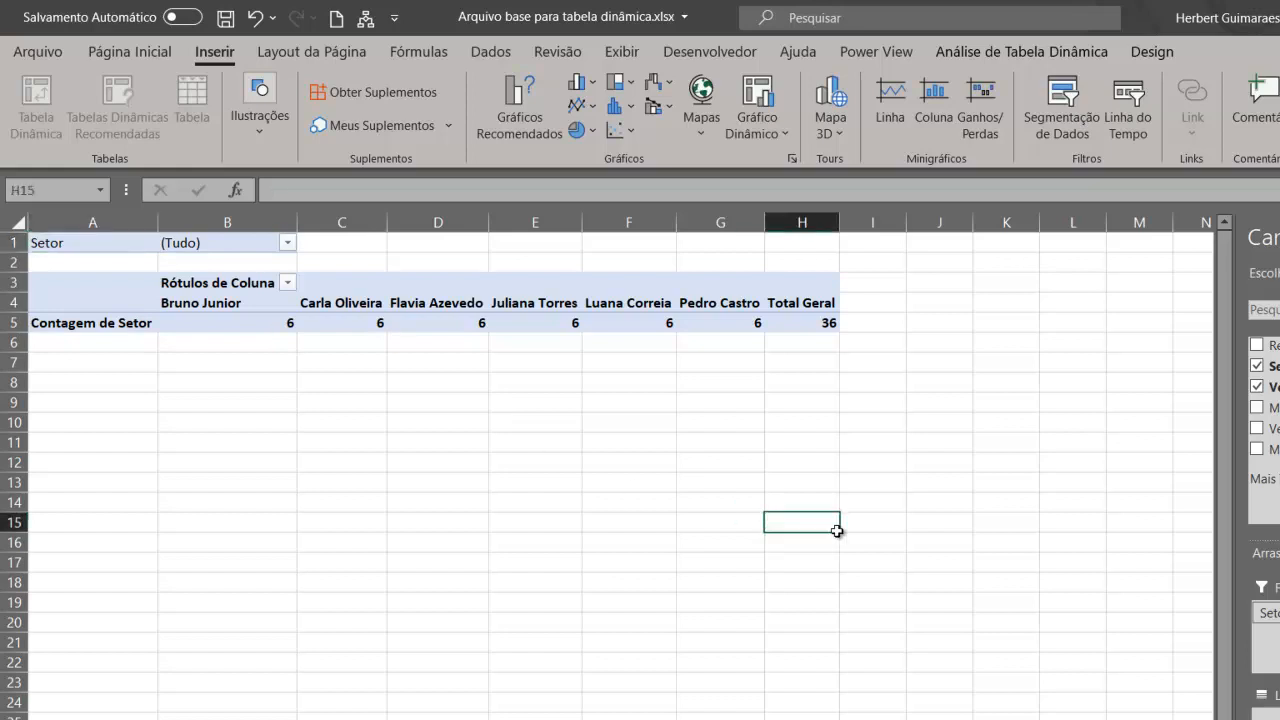
pyautogui.click(671, 330)
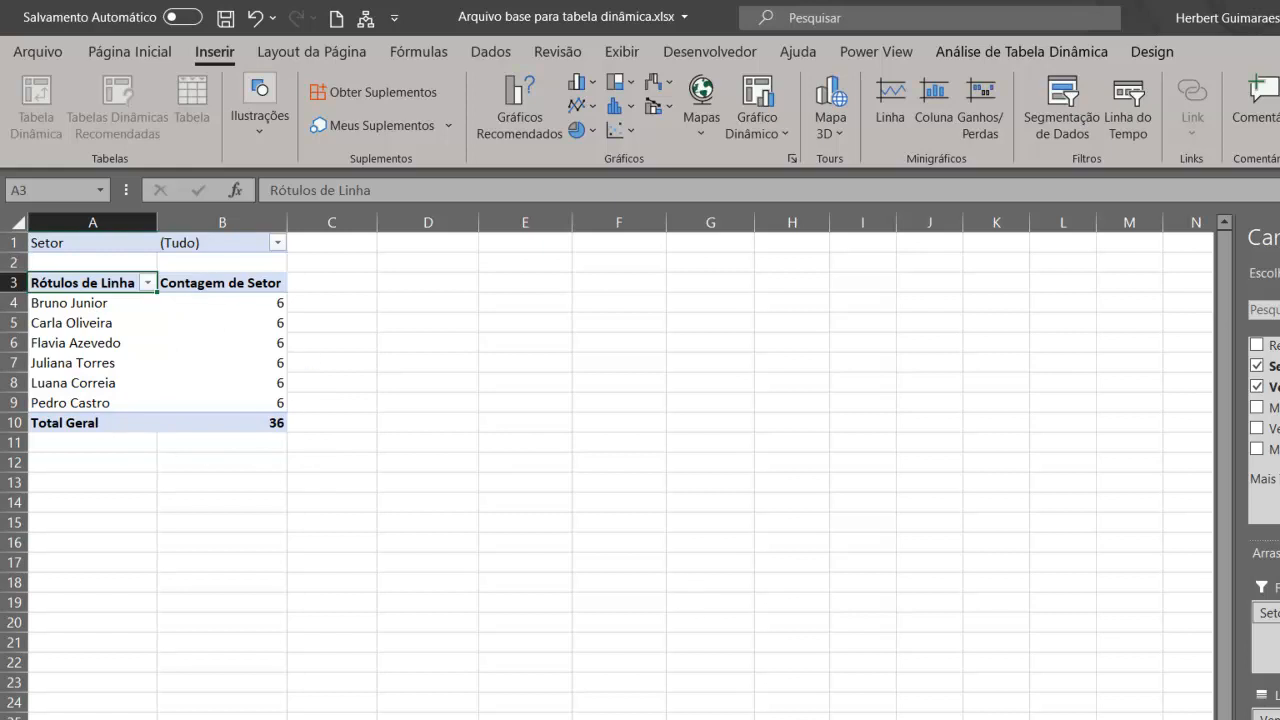
# Filter the pivot table's Setor field to only Brinquedos and Vestuário infantil
pyautogui.scroll(5, 608, 466)
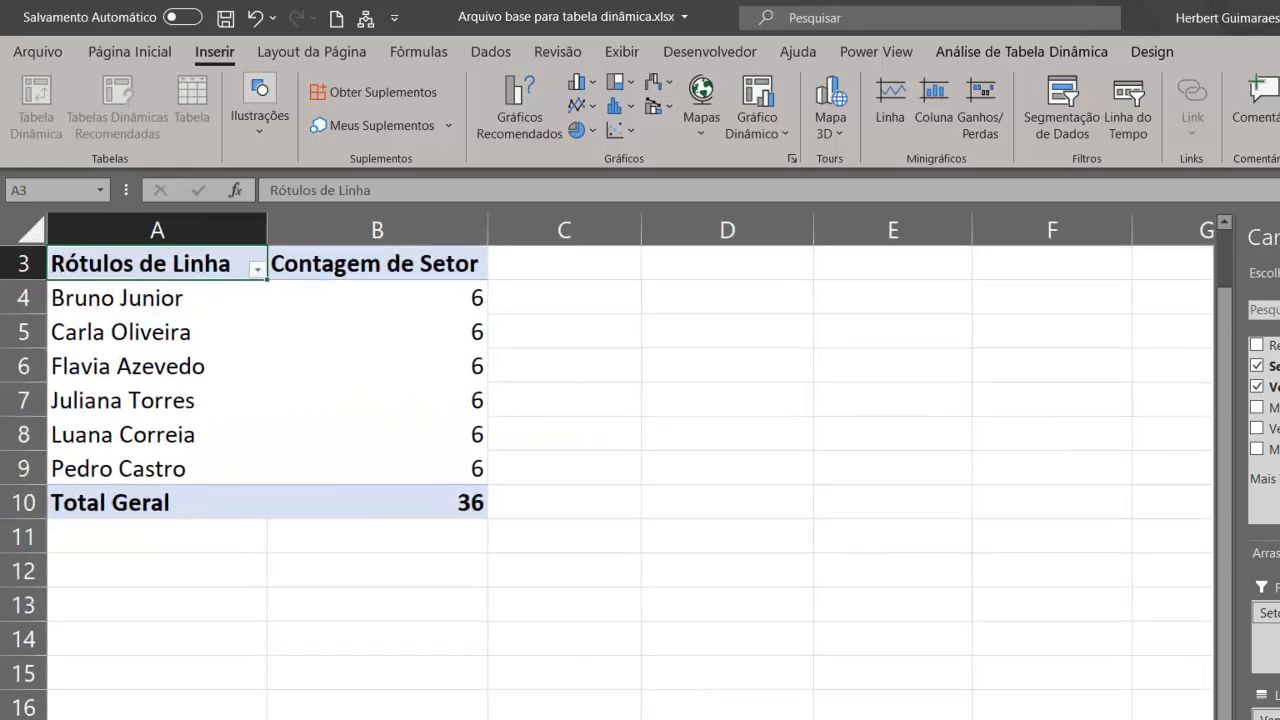
pyautogui.scroll(1, 630, 466)
pyautogui.moveTo(1228, 600); pyautogui.dragTo(1207, 457)
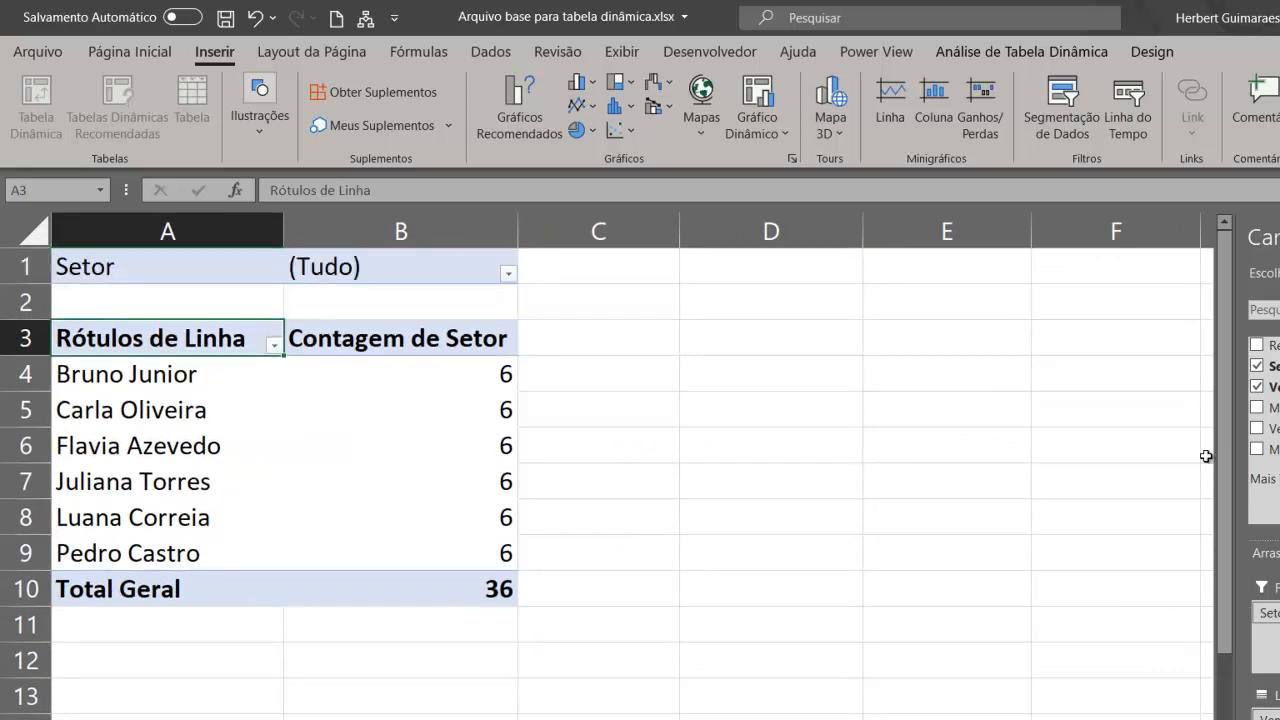
pyautogui.click(508, 275)
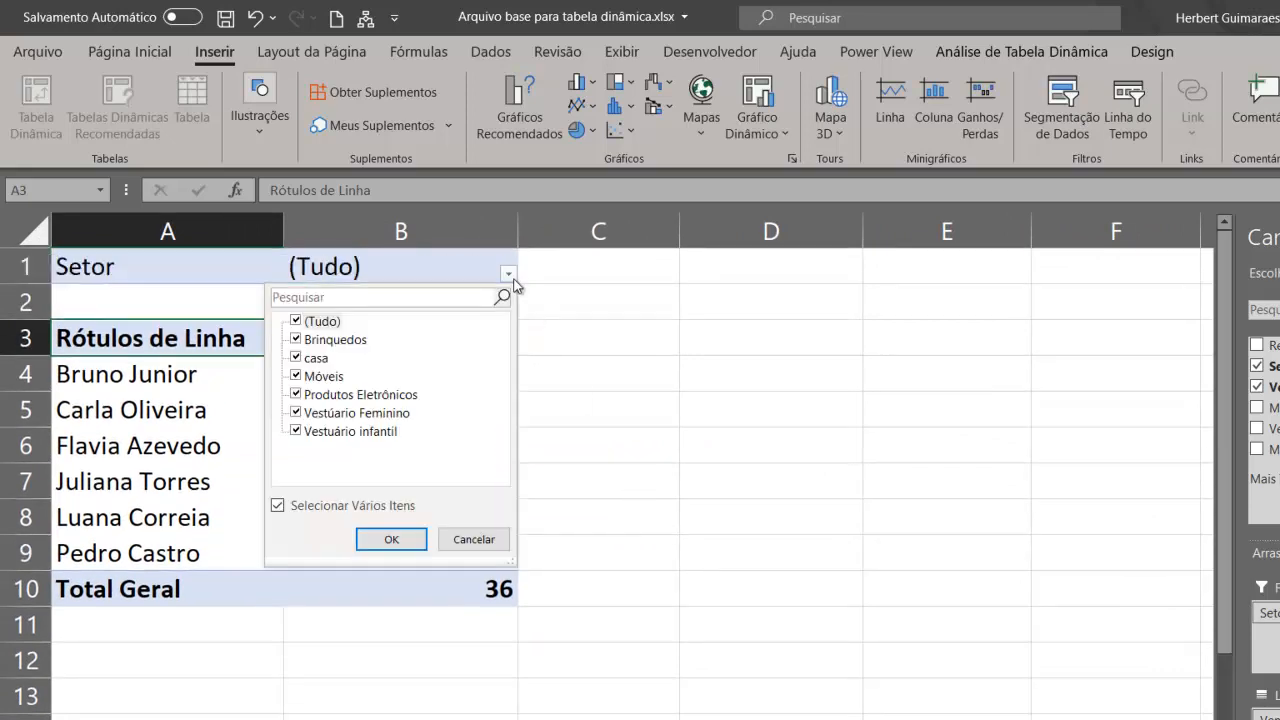
pyautogui.click(631, 399)
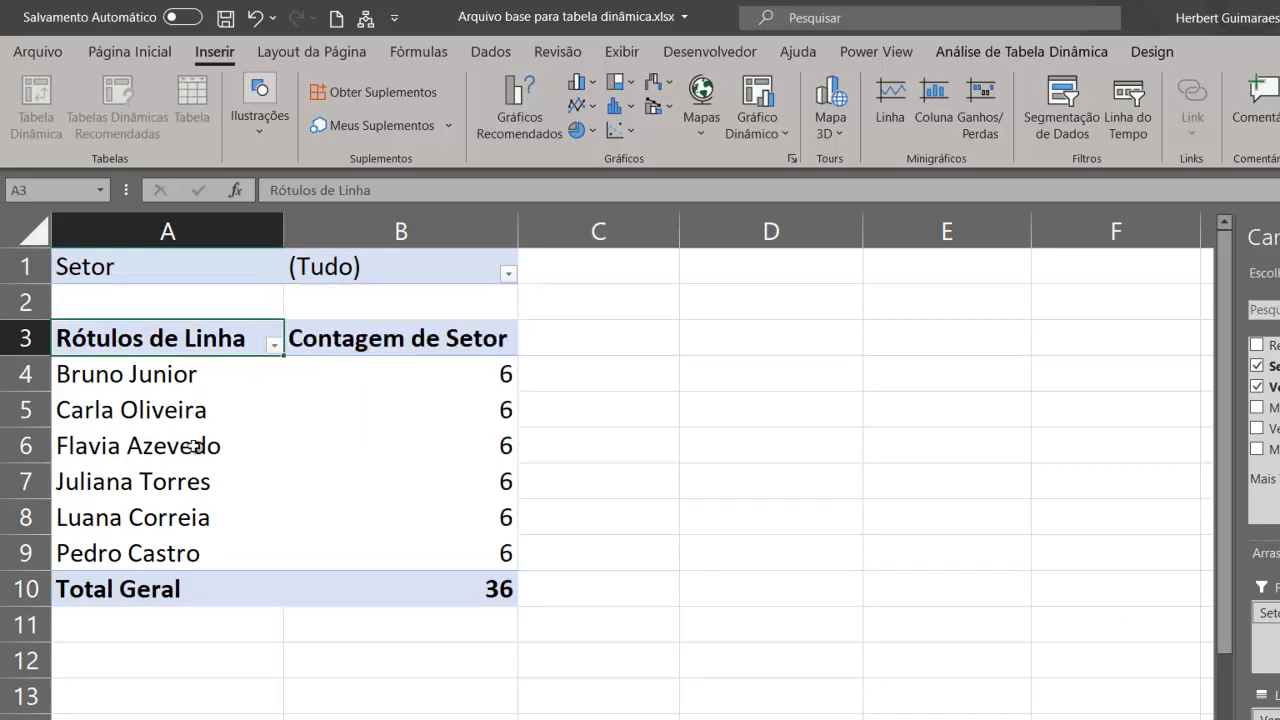
pyautogui.click(508, 274)
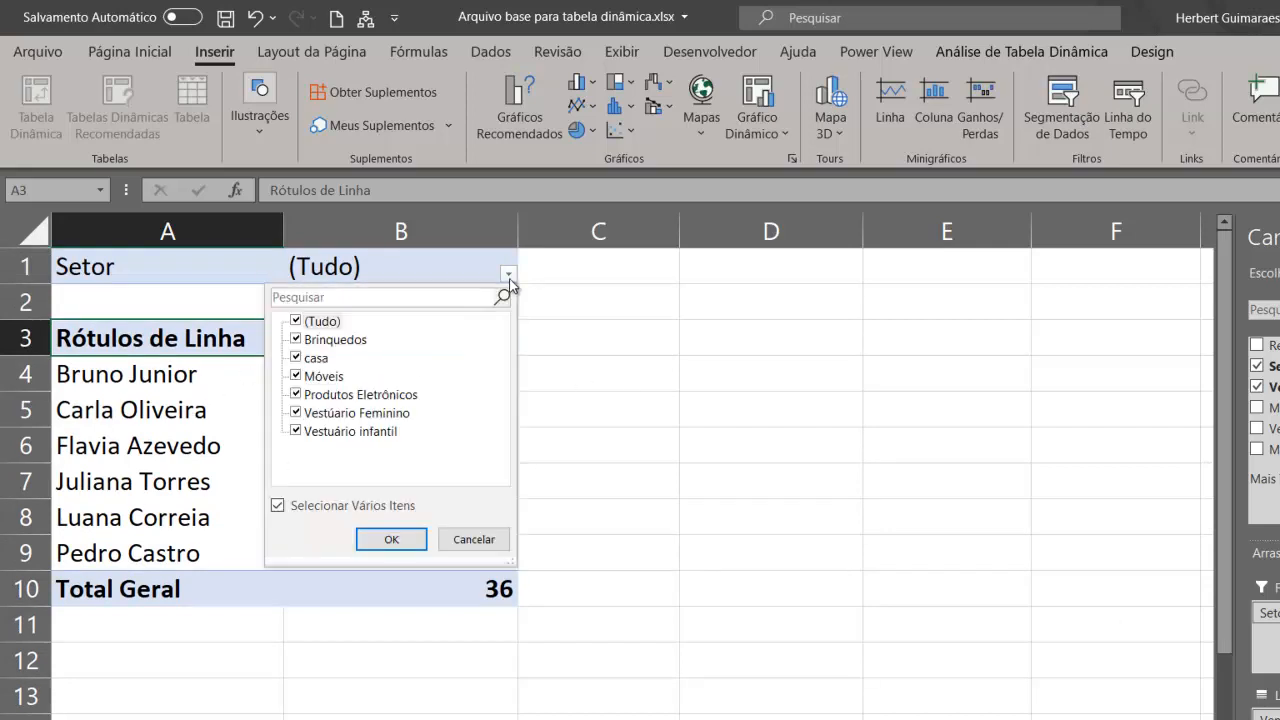
pyautogui.click(295, 321)
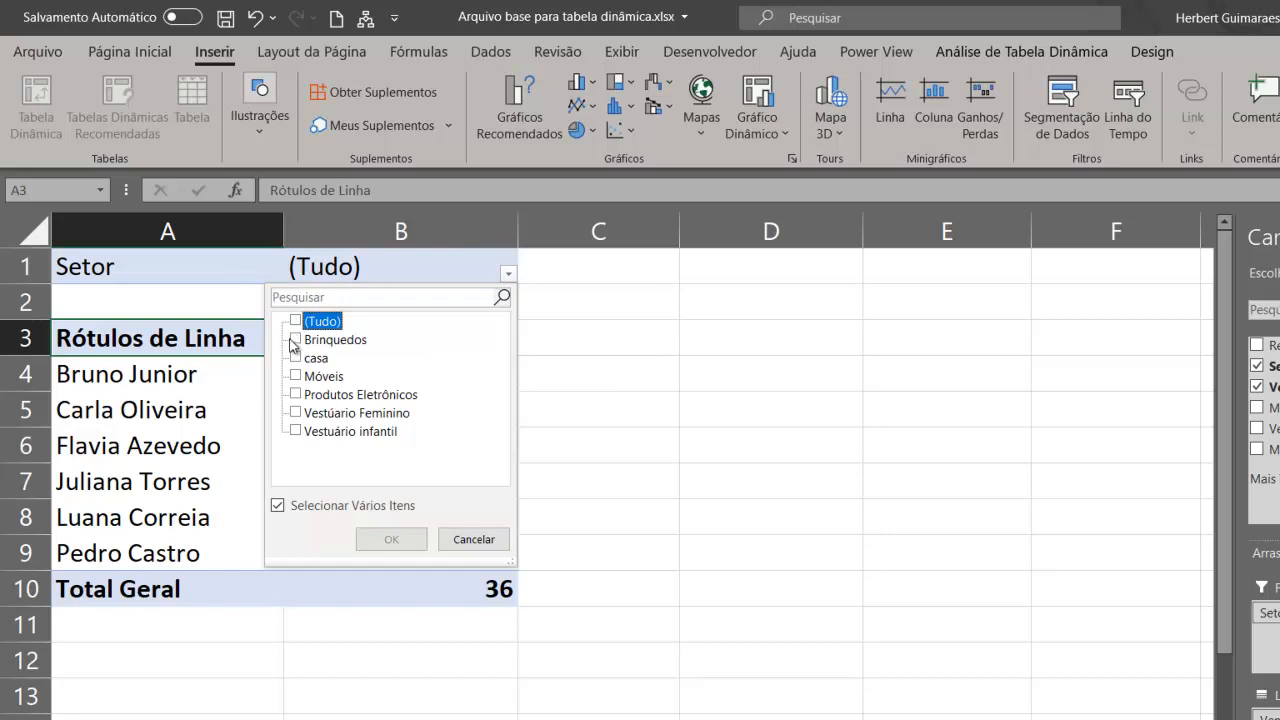
pyautogui.click(295, 340)
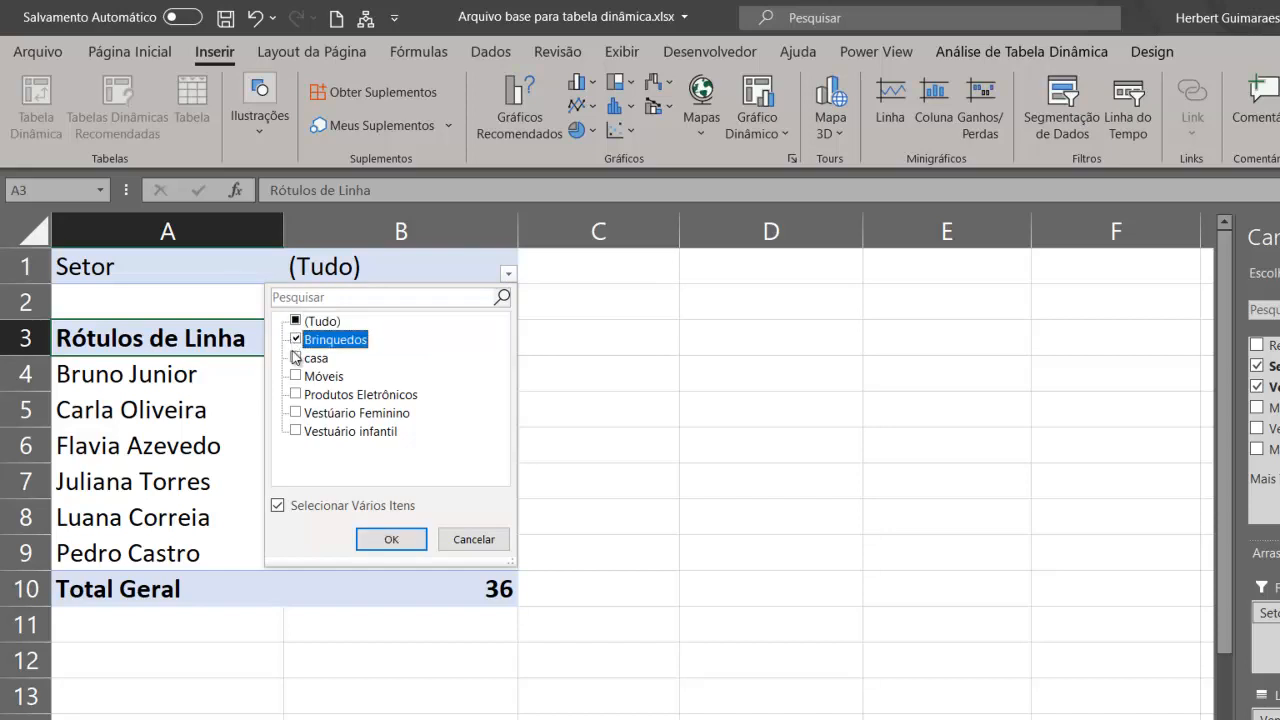
pyautogui.click(296, 431)
pyautogui.click(385, 537)
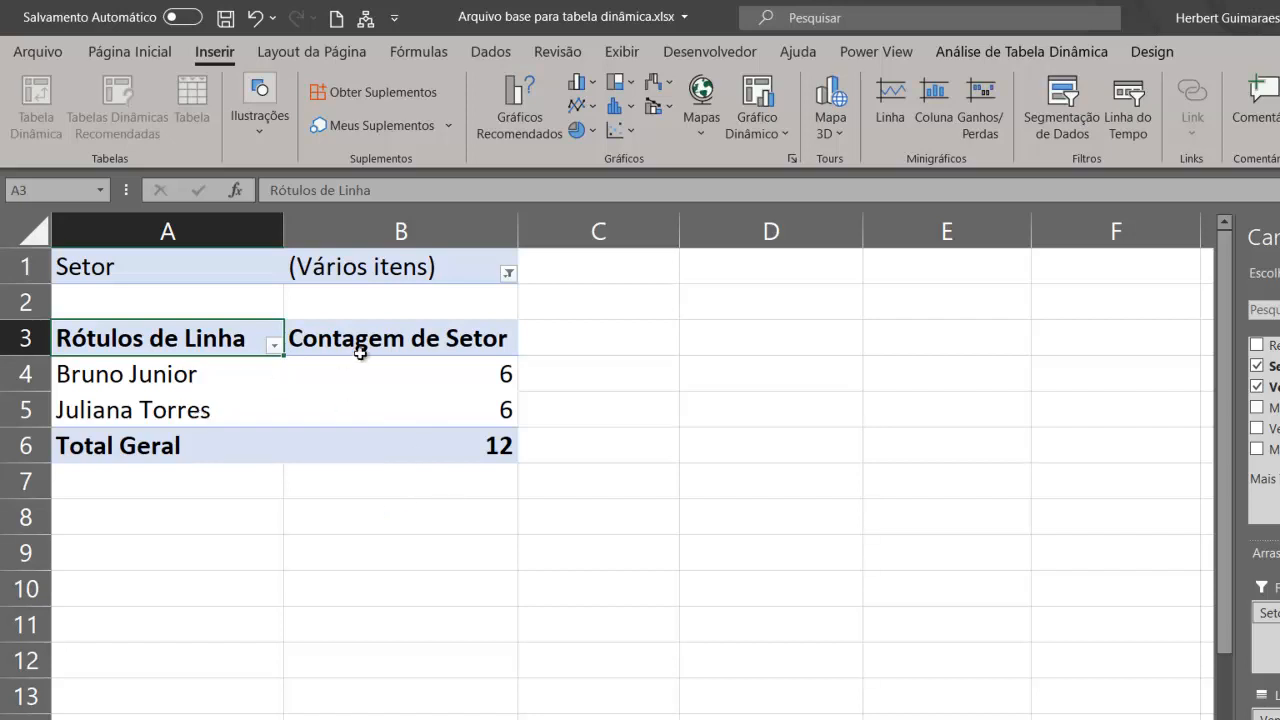
# Clear the Brinquedos and Vestuário infantil restriction by selecting all items in the Setor filter
pyautogui.click(507, 273)
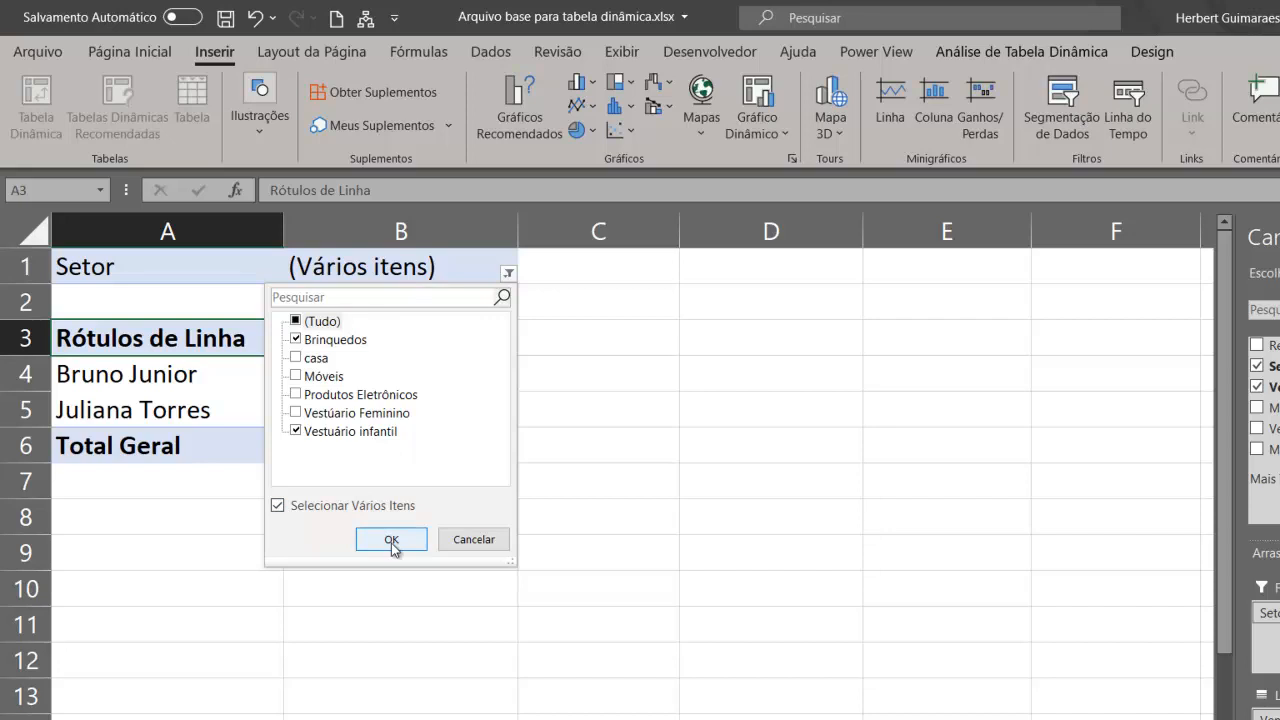
pyautogui.click(296, 321)
pyautogui.click(391, 540)
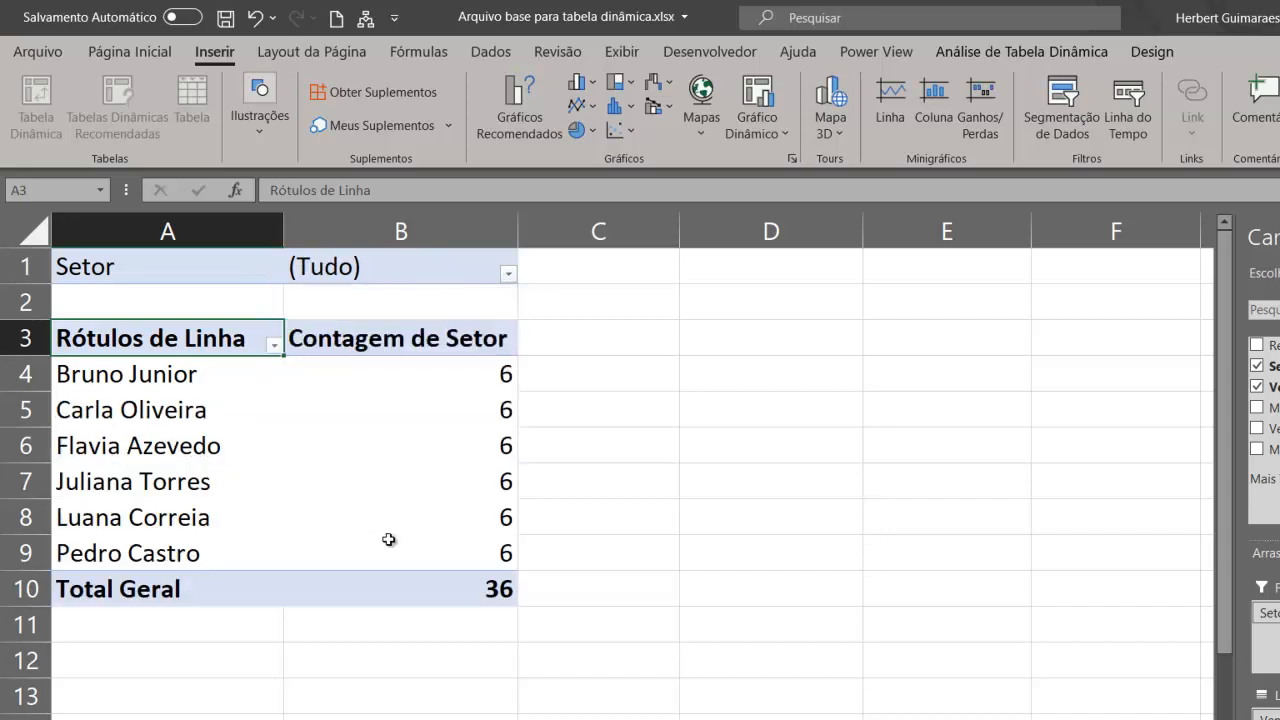